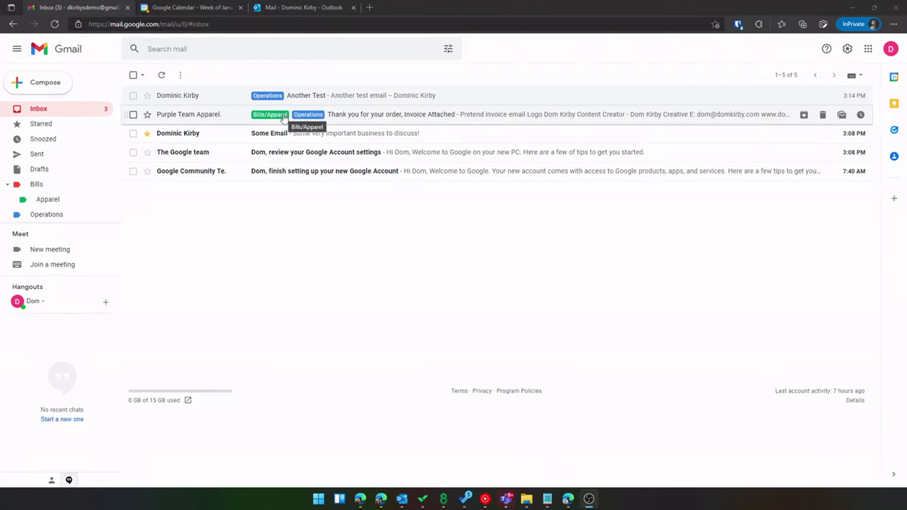
Switch from Gmail to the Outlook Mail browser tab to see its inbox
click(286, 9)
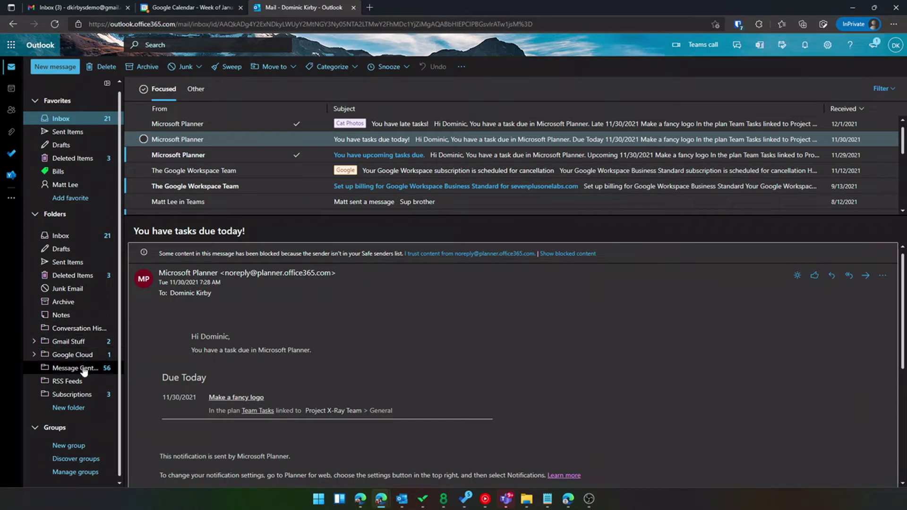
Drag the Google Developers API email into Gmail Stuff, check that folder, then return to Inbox
scroll(211, 176, down, 4)
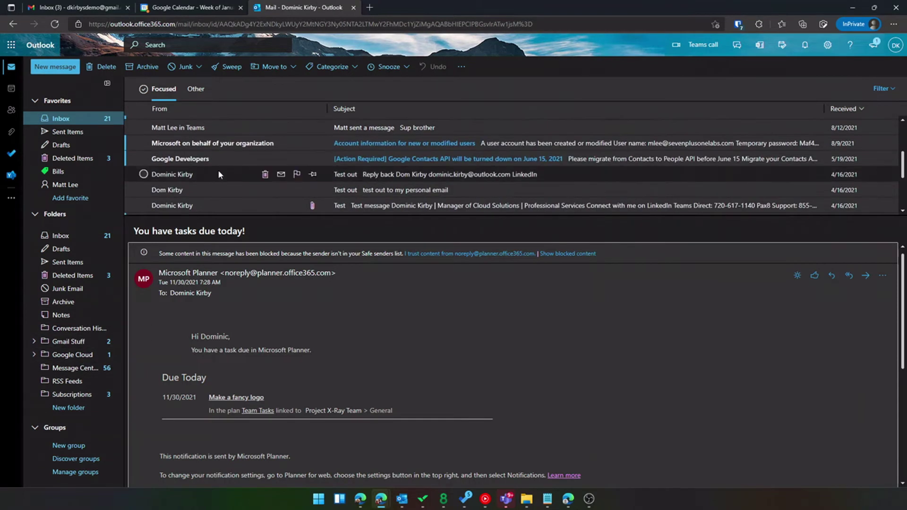
drag(222, 163, 71, 342)
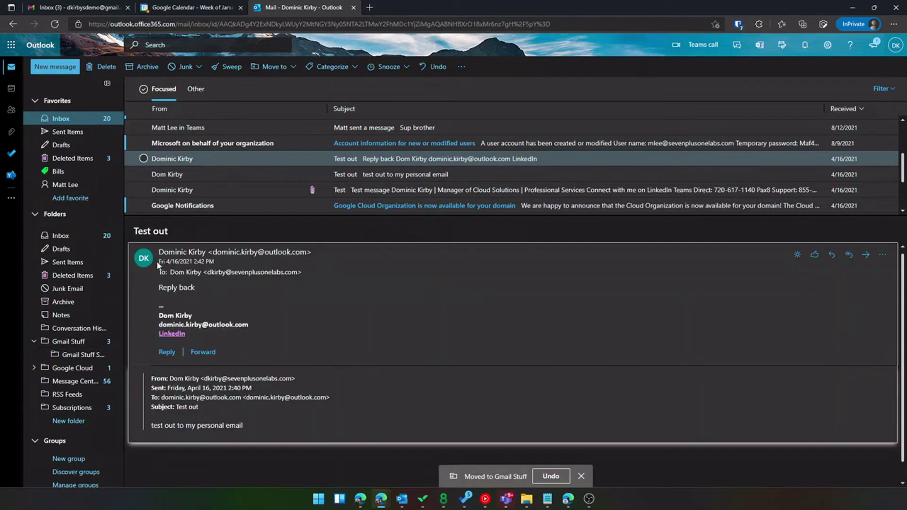
scroll(218, 179, up, 3)
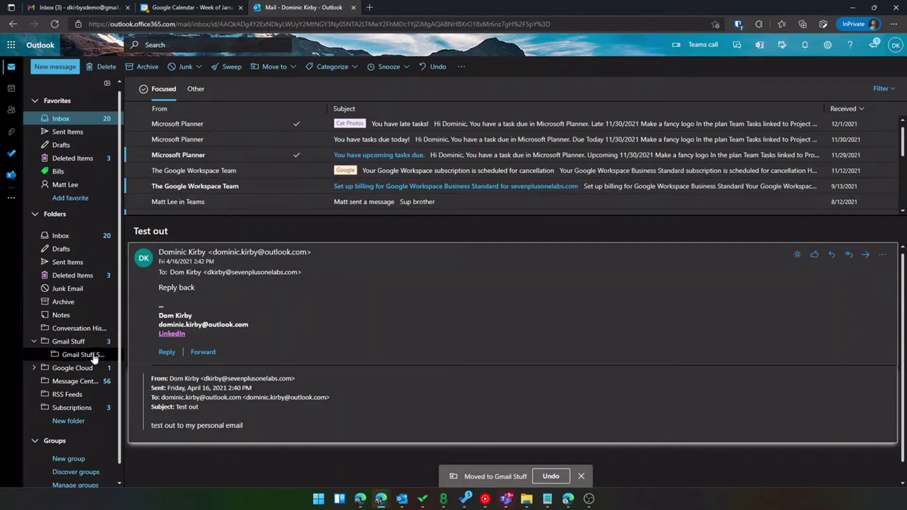
click(62, 342)
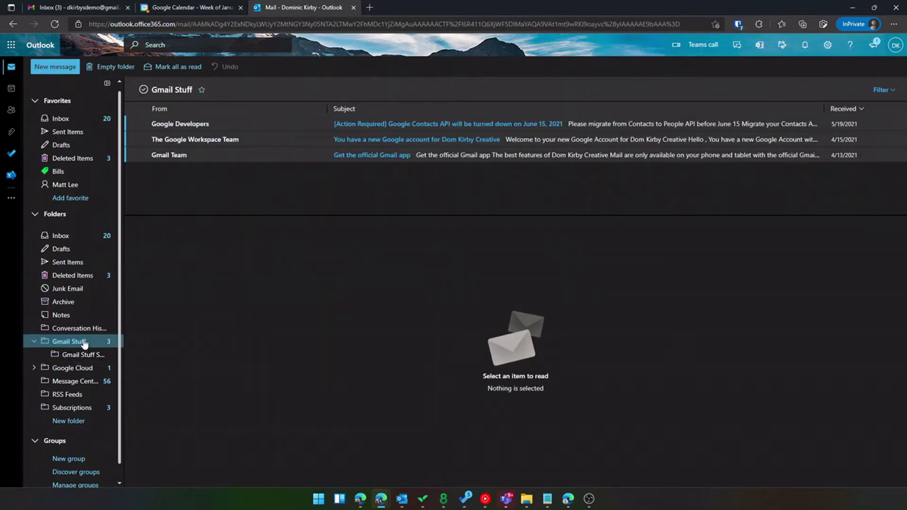
click(84, 122)
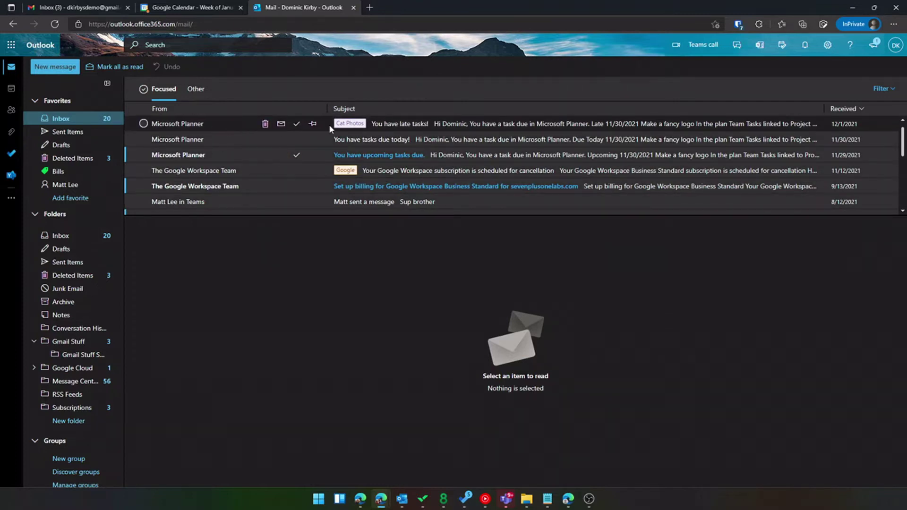
Open the 'You have late tasks!' message and list all Cat Photos messages, then return to Inbox
click(203, 124)
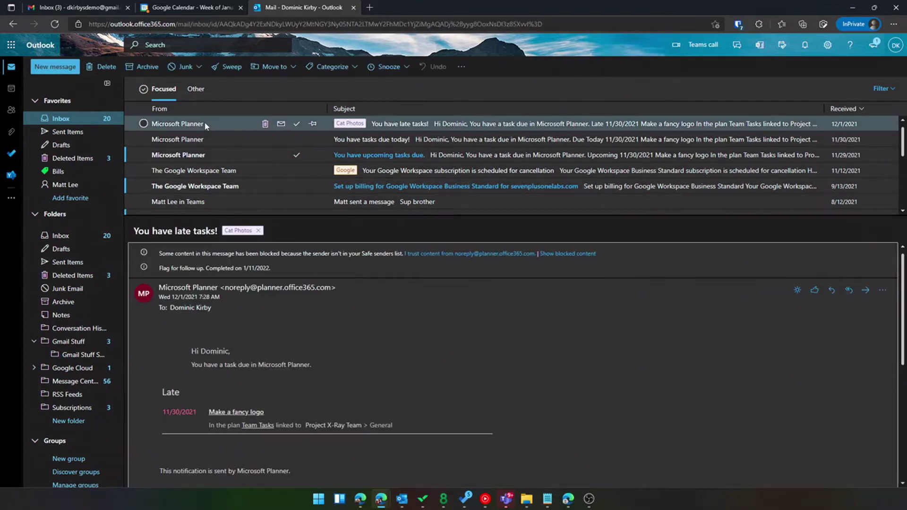
click(352, 125)
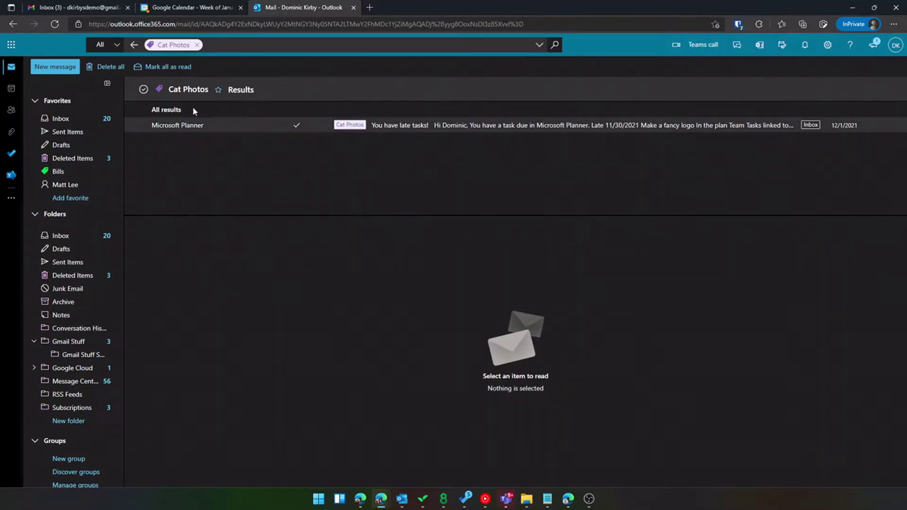
click(94, 121)
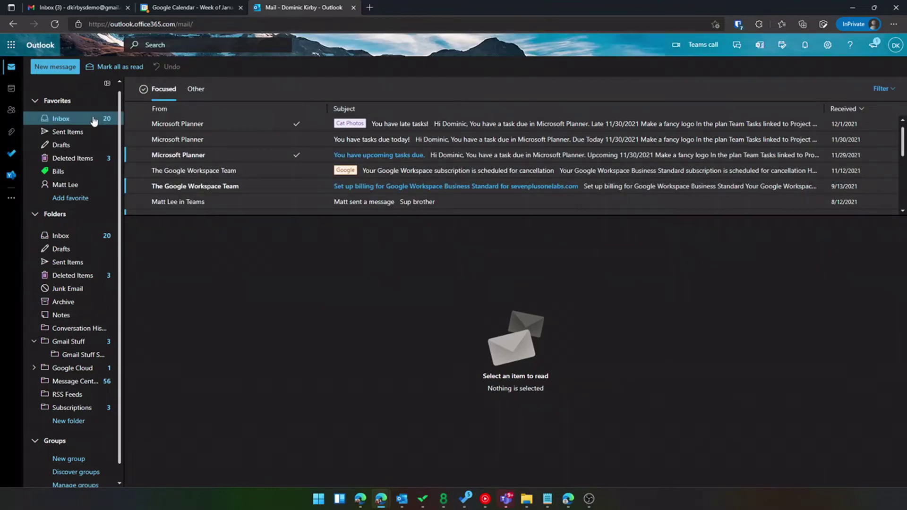
Open Manage categories from the Categorize menu of the 'You have tasks due today!' message
right_click(384, 148)
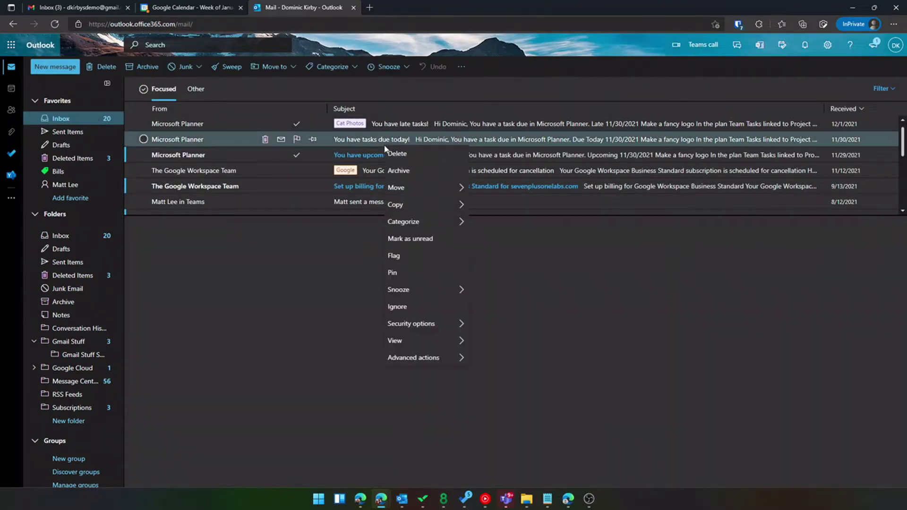
mouse_move(409, 220)
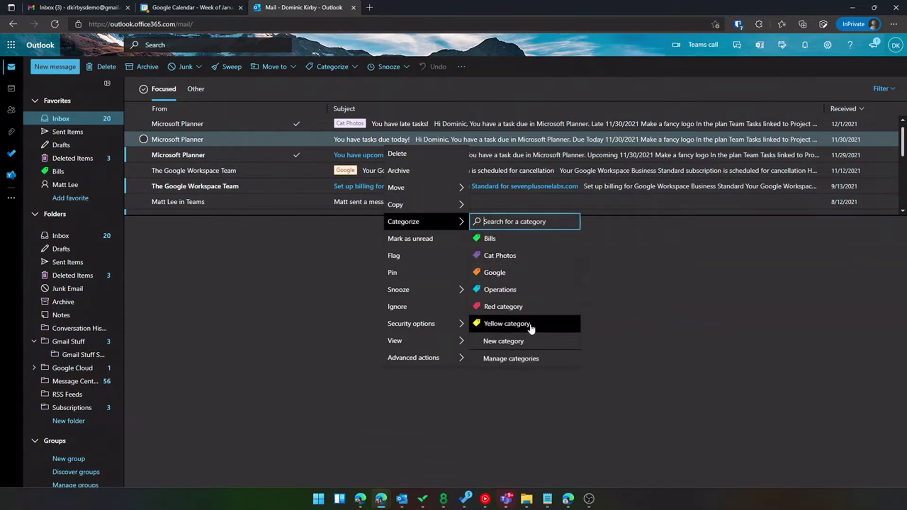
click(535, 359)
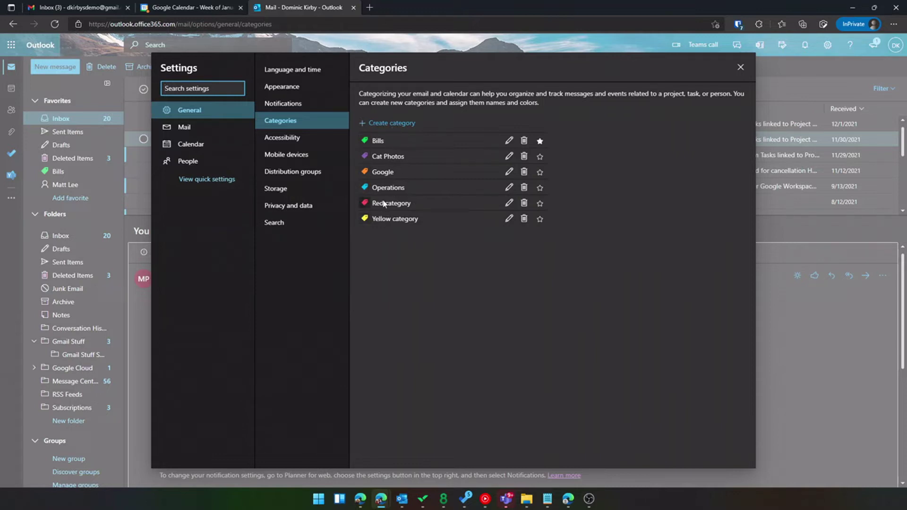
Star Cat Photos as a favorite category, skipping category creation, and close Settings
click(400, 124)
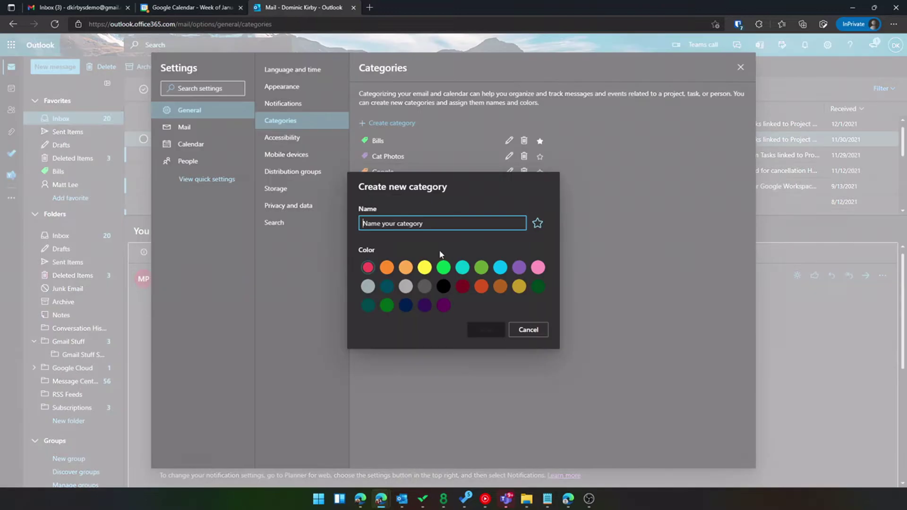
click(528, 331)
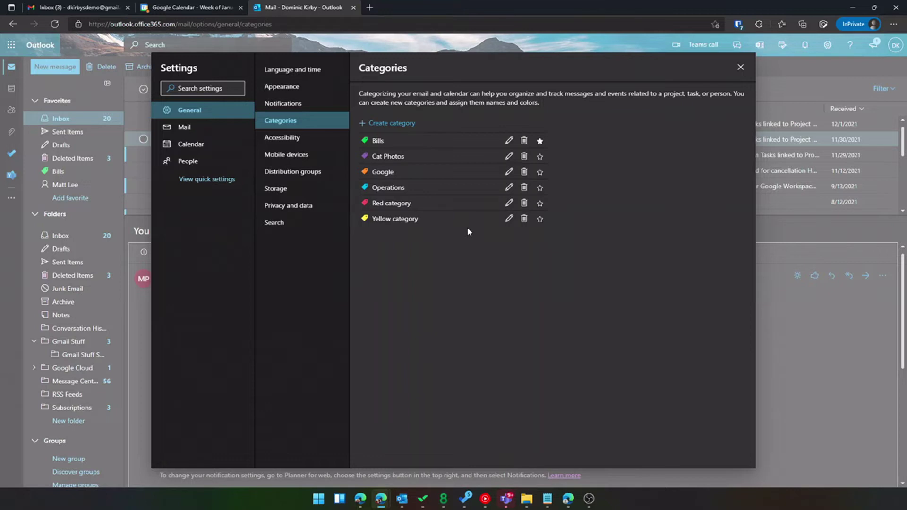
click(540, 157)
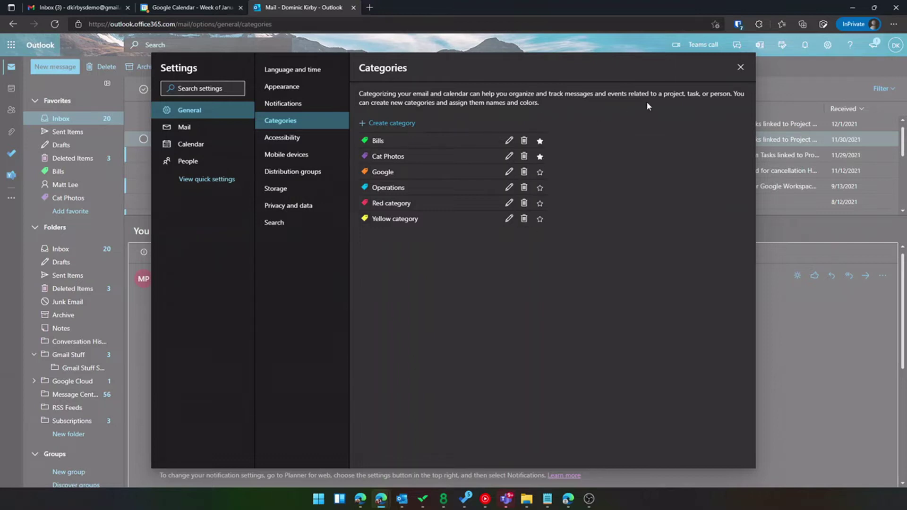
click(738, 66)
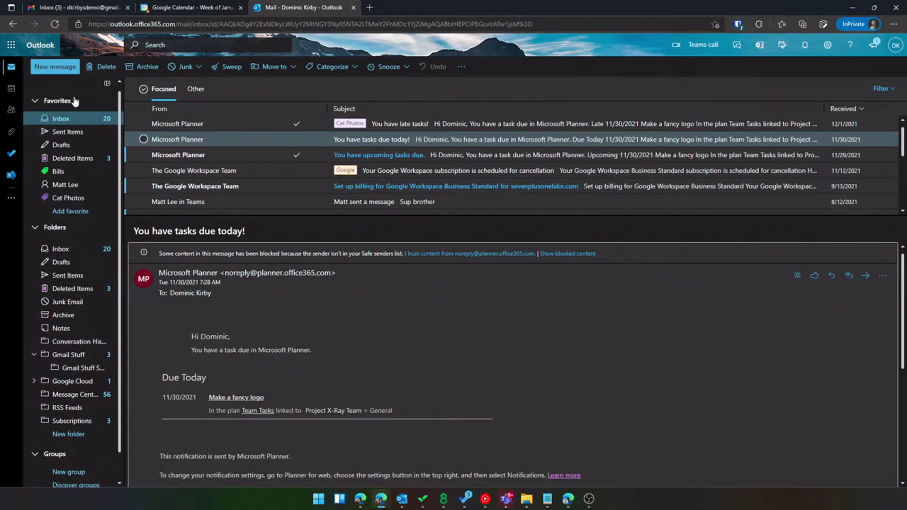
Browse the Bills and Cat Photos favorite categories, then return to Inbox
click(35, 100)
click(35, 102)
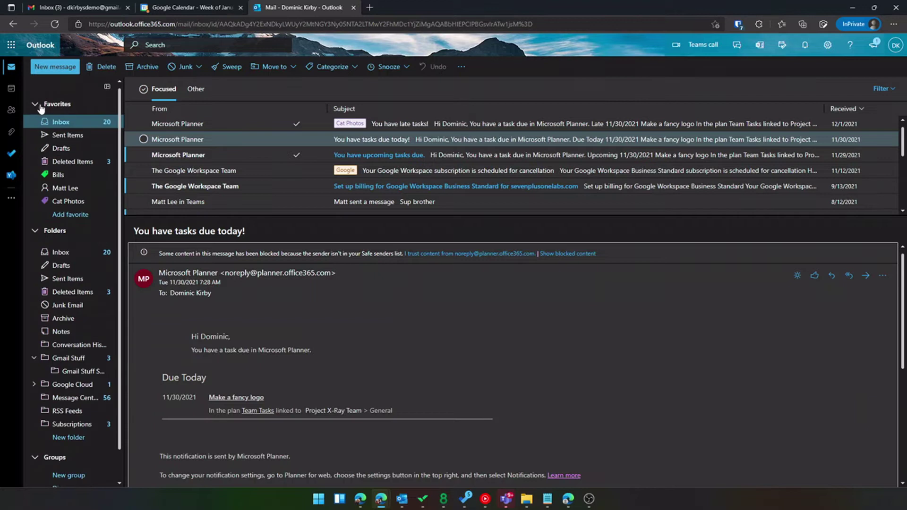
click(56, 104)
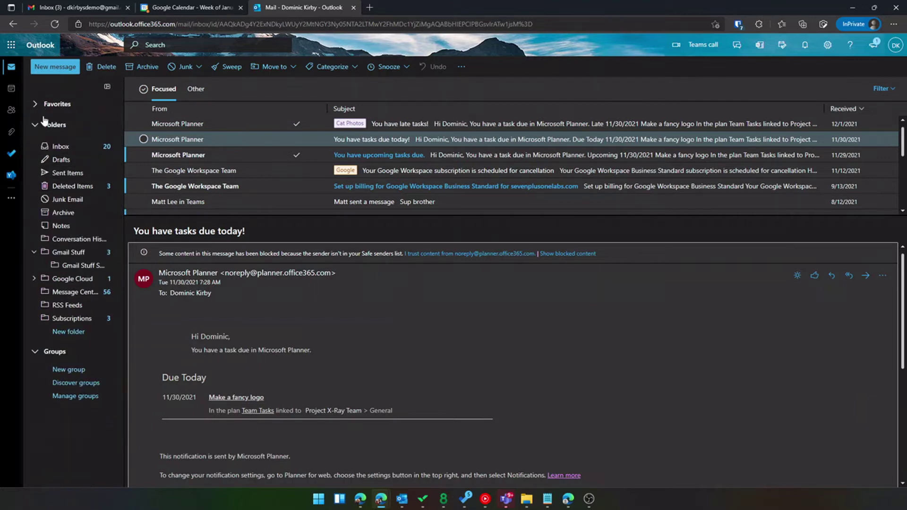
click(38, 105)
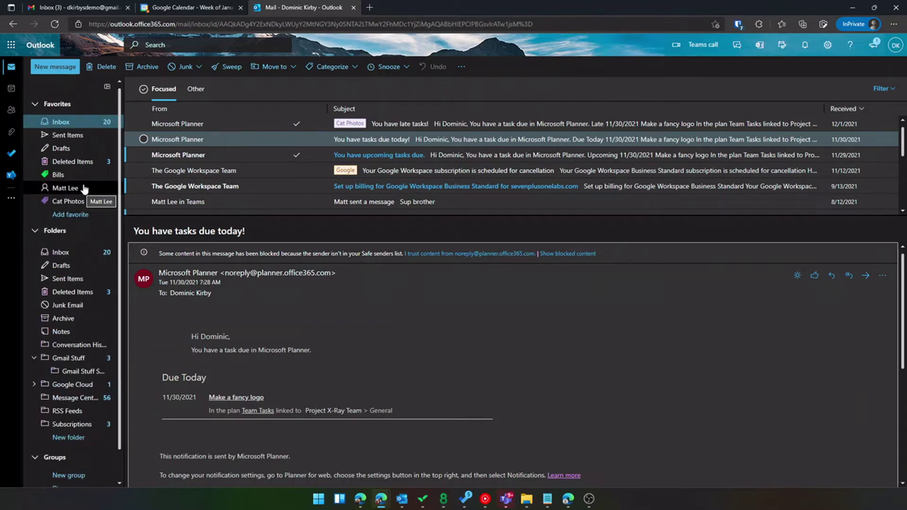
click(85, 175)
click(86, 204)
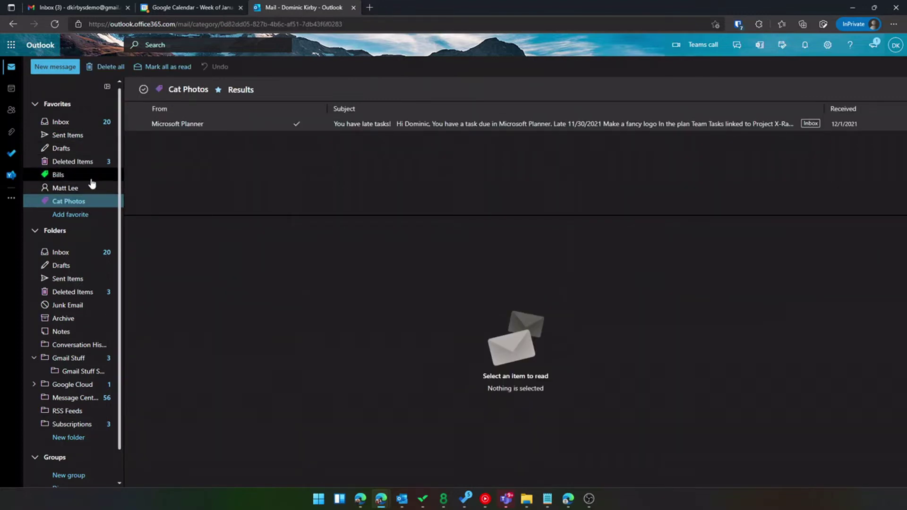
click(90, 177)
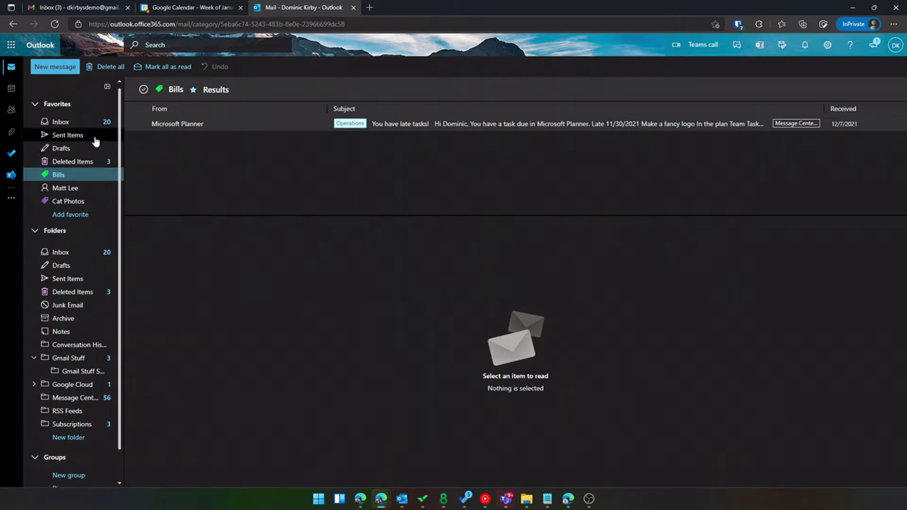
click(88, 122)
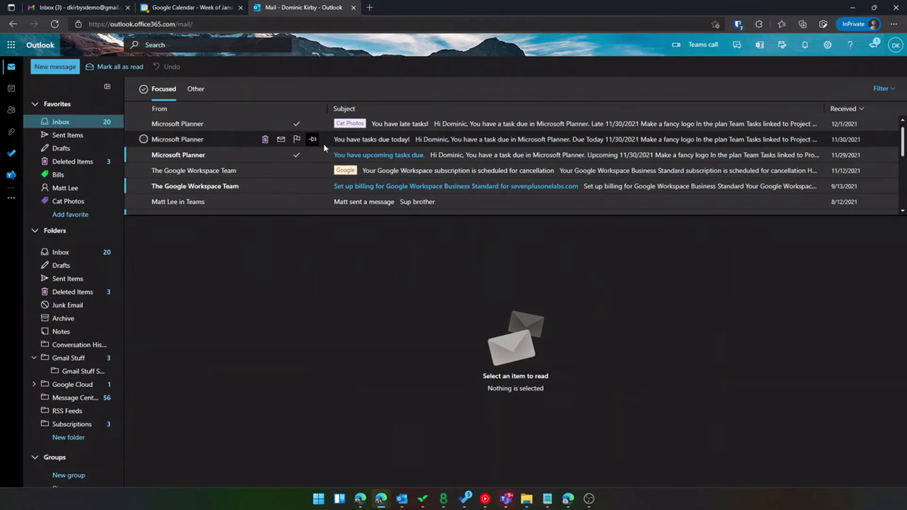
Move the 'You have late tasks!' message into Message Center Messages and confirm it under Cat Photos
scroll(358, 189, down, 2)
scroll(236, 170, up, 1)
scroll(217, 199, up, 1)
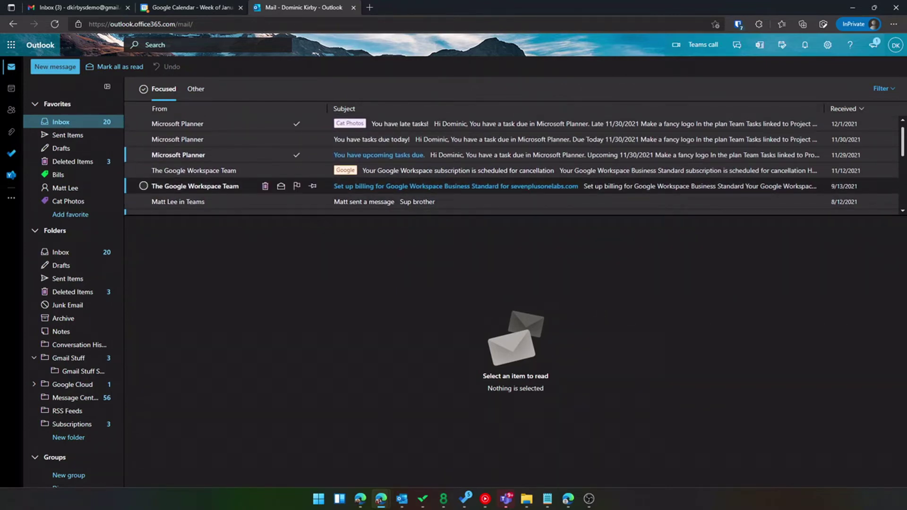
click(245, 124)
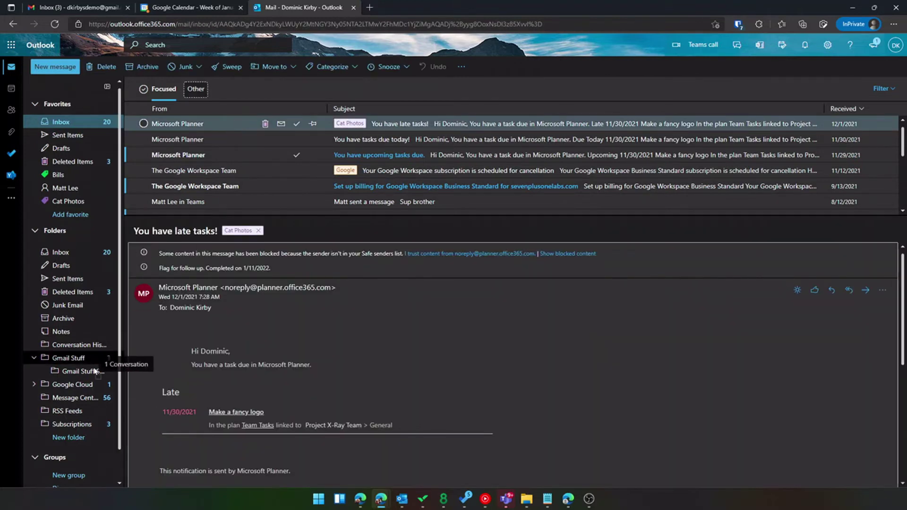
drag(96, 371, 101, 397)
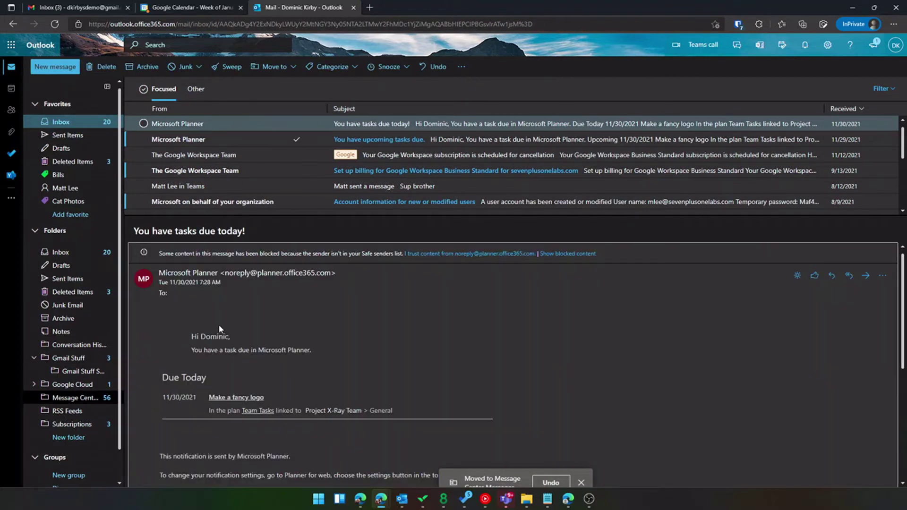
click(96, 203)
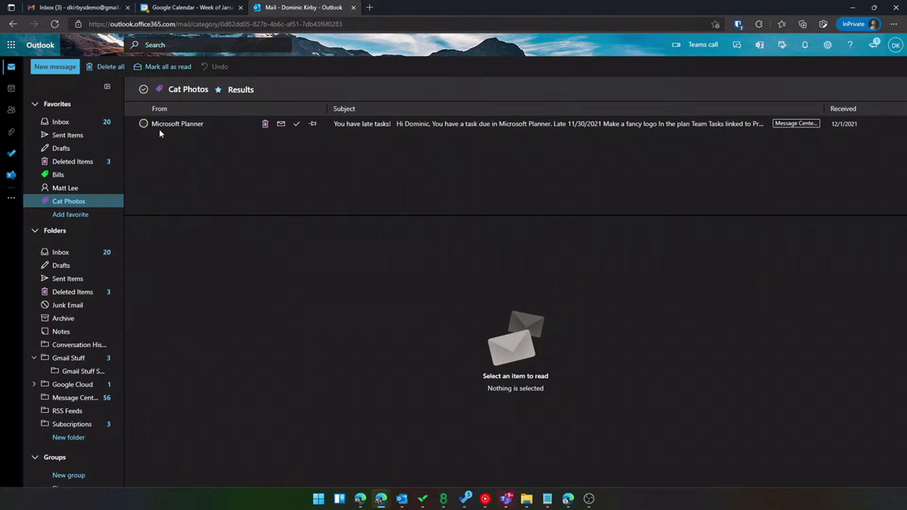
click(88, 125)
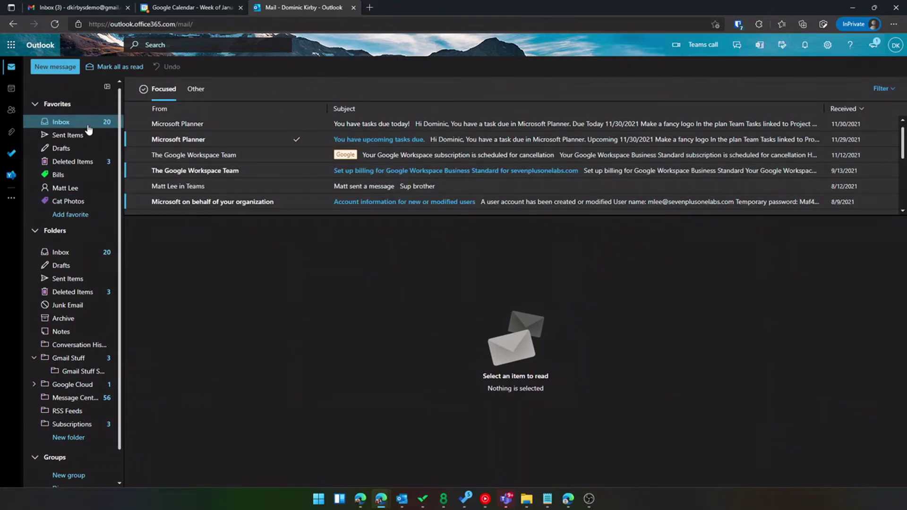
Categorize the first Microsoft Planner email as Operations
right_click(382, 131)
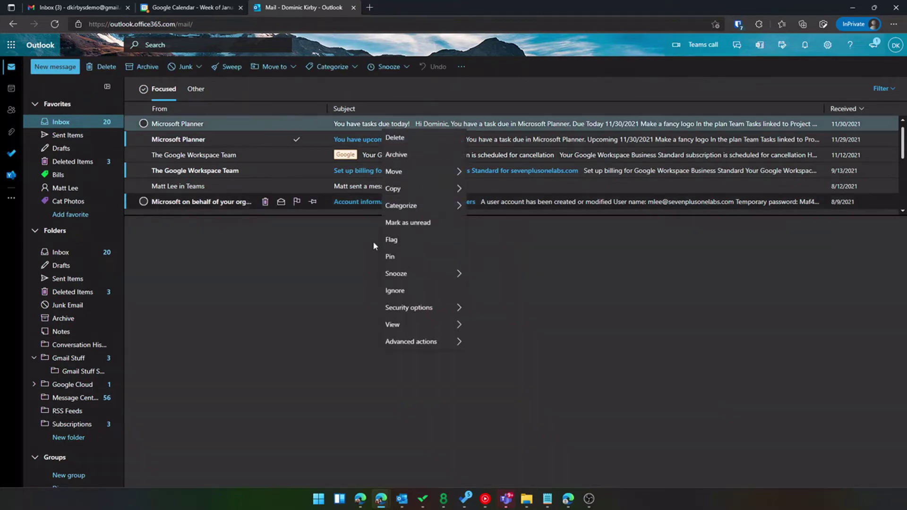
mouse_move(416, 206)
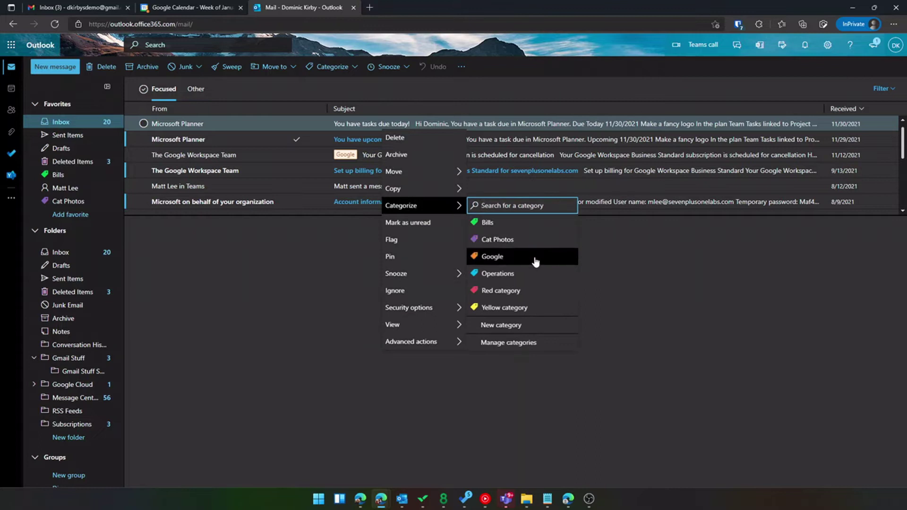
click(540, 277)
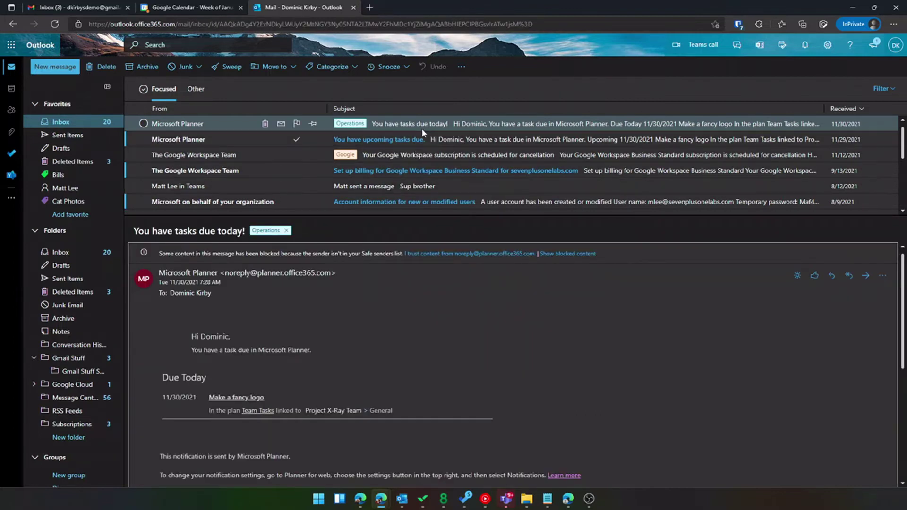
Look at Gmail's advanced search filter options, then go back to Outlook
click(88, 9)
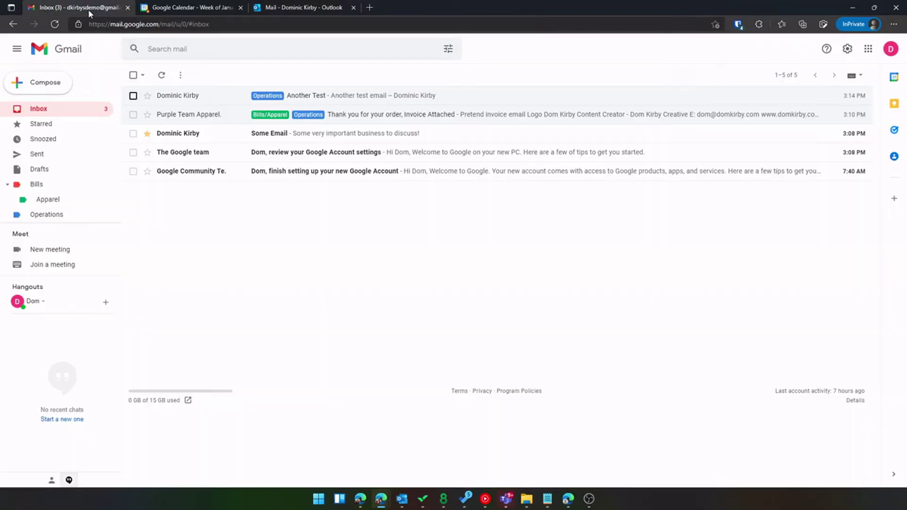
click(448, 49)
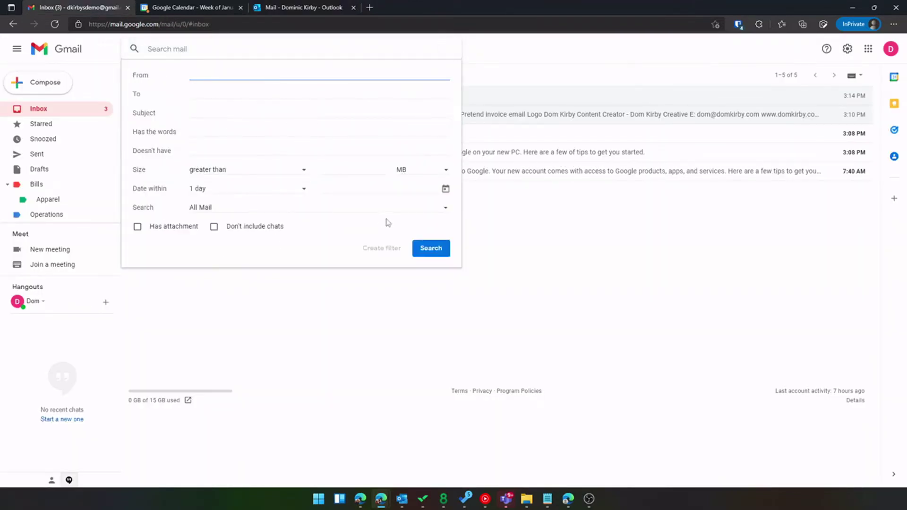
click(322, 12)
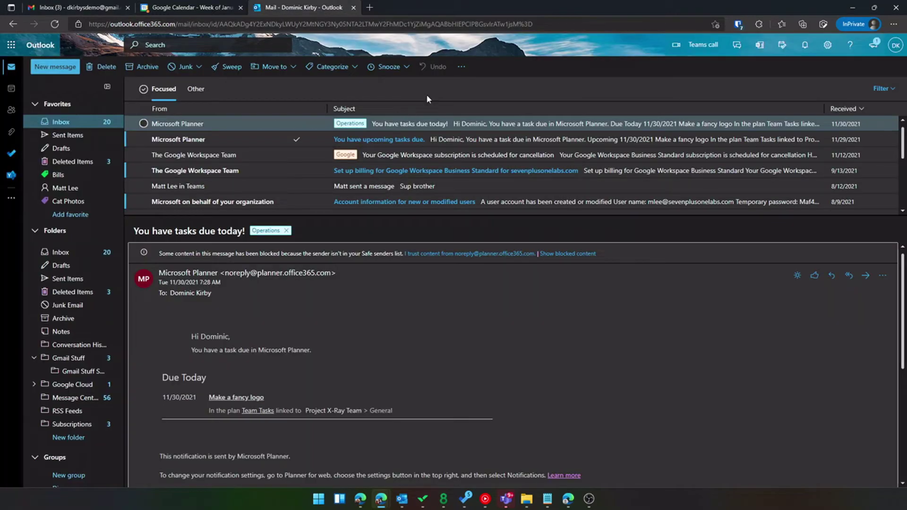
Create a rule for Microsoft Planner mail from the '...' menu and open its More options editor
click(461, 67)
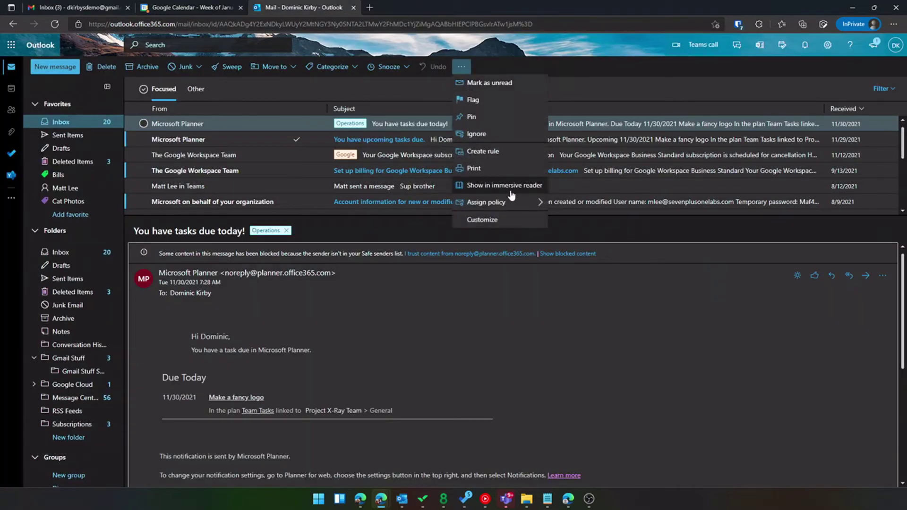
click(512, 156)
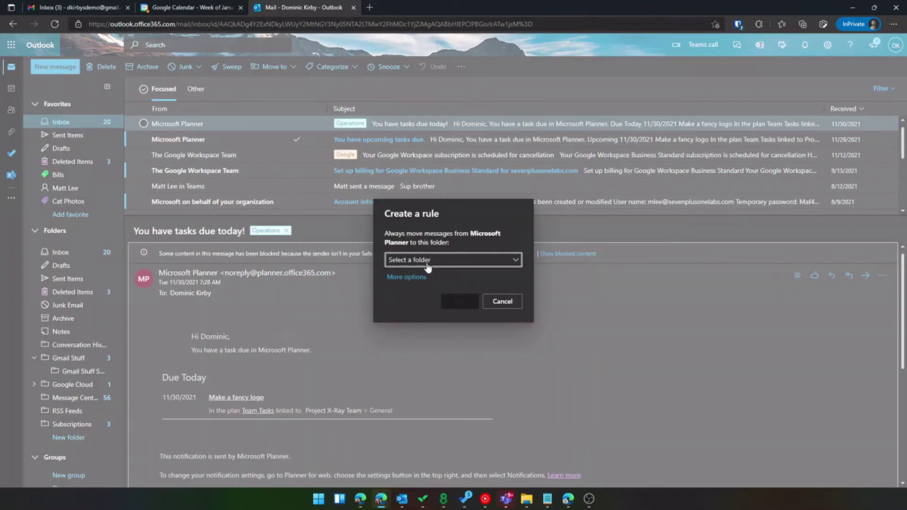
click(499, 304)
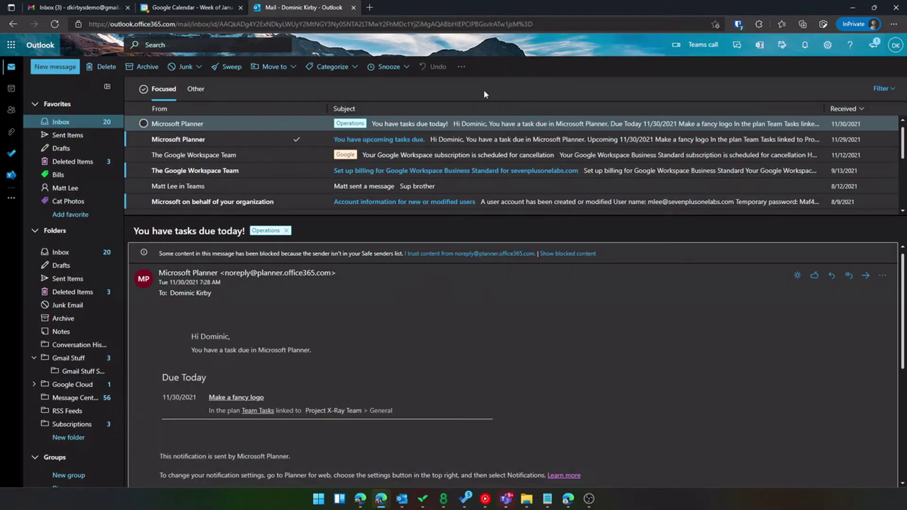
click(462, 67)
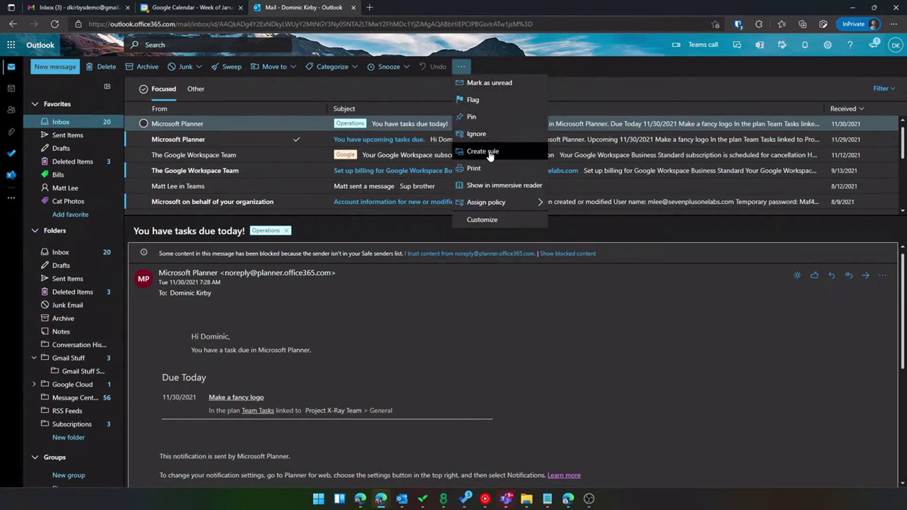
click(510, 151)
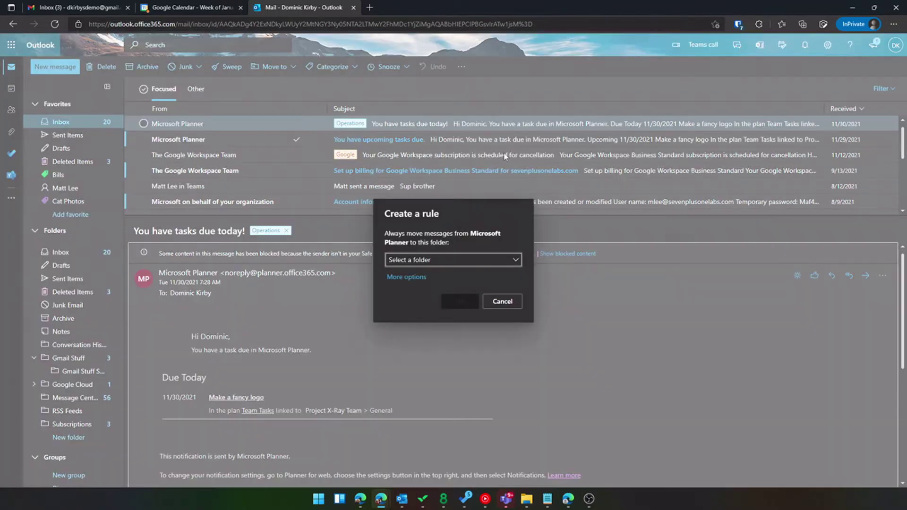
click(429, 261)
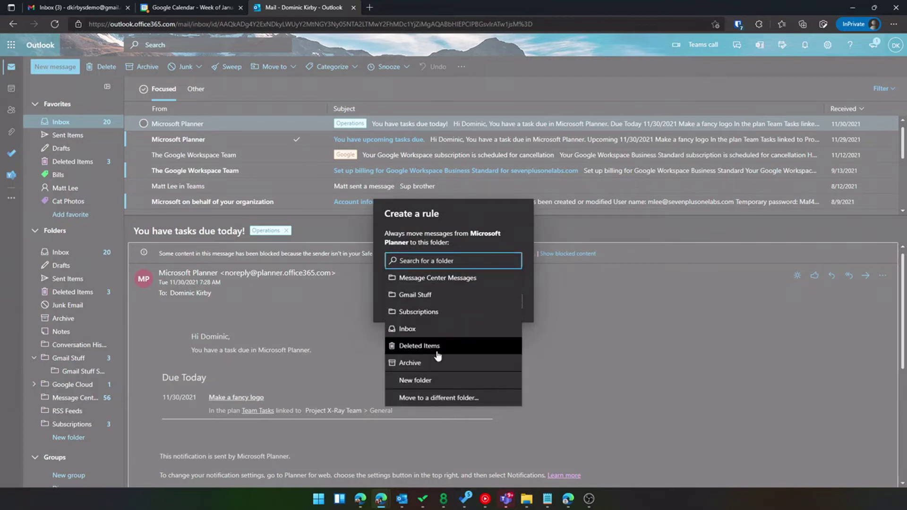
click(458, 240)
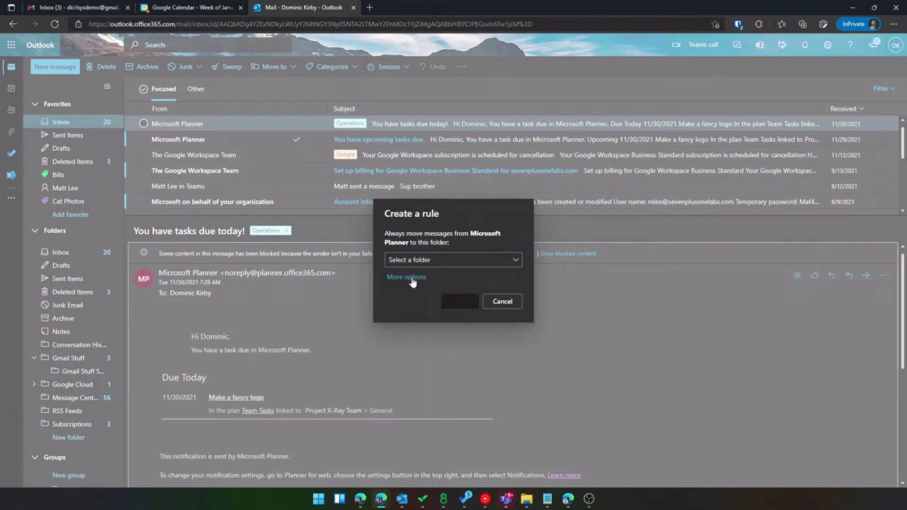
click(413, 280)
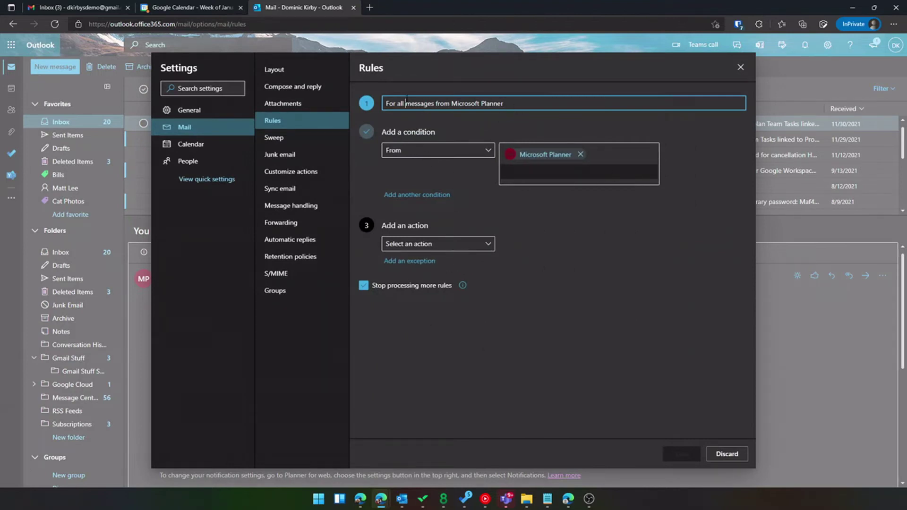
Append TEST to the rule name, trying then removing an extra condition
drag(406, 101, 570, 104)
click(570, 103)
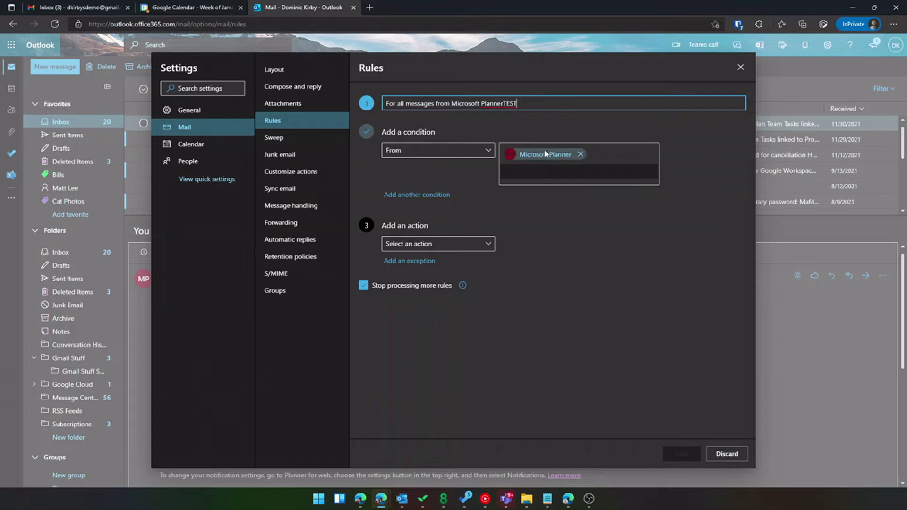
click(441, 202)
click(454, 198)
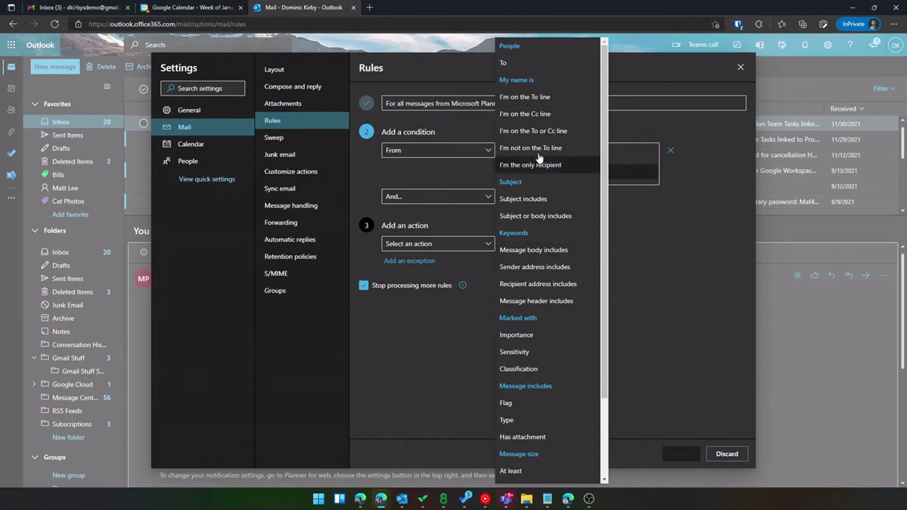
click(602, 233)
click(506, 197)
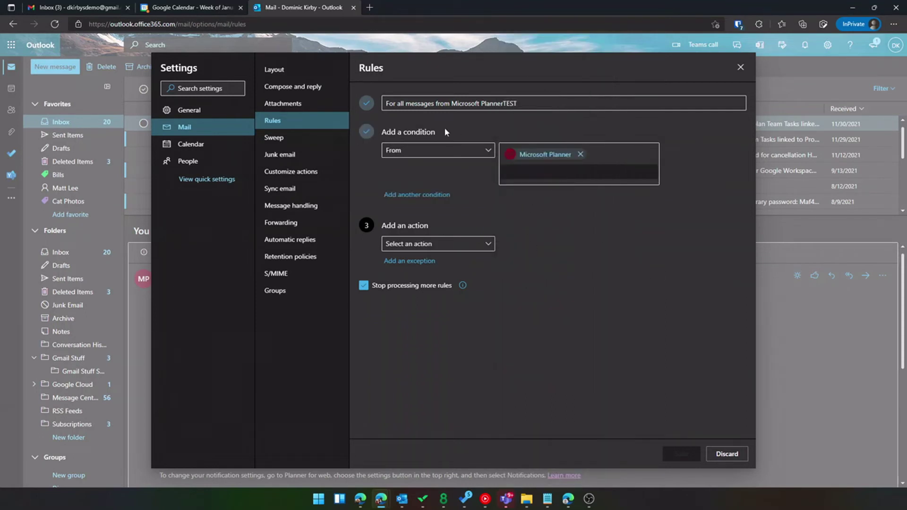
Set the rule to categorize as Operations, tick Run rule now, save it, and close Settings
click(453, 244)
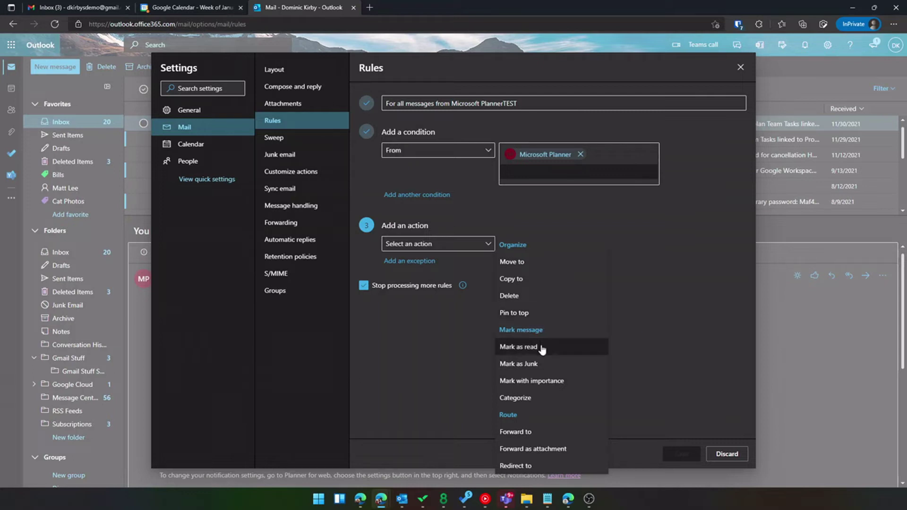
click(536, 396)
click(546, 250)
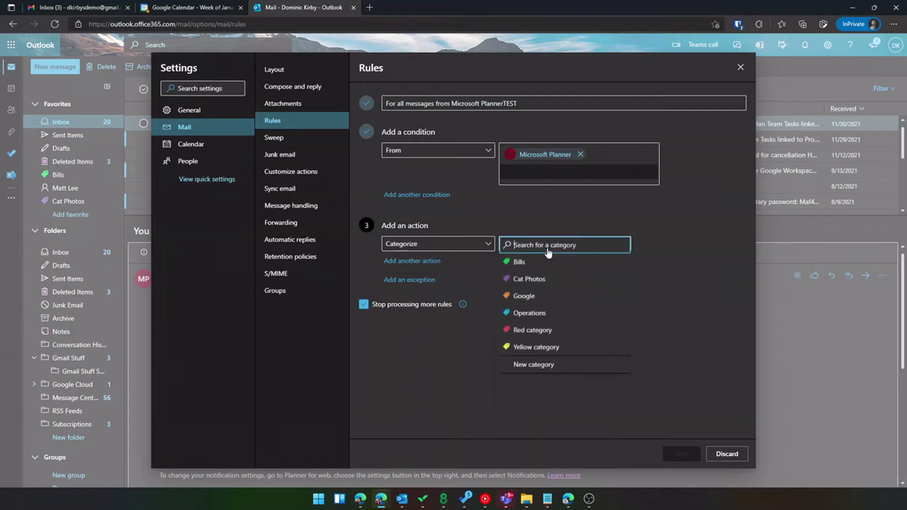
click(544, 313)
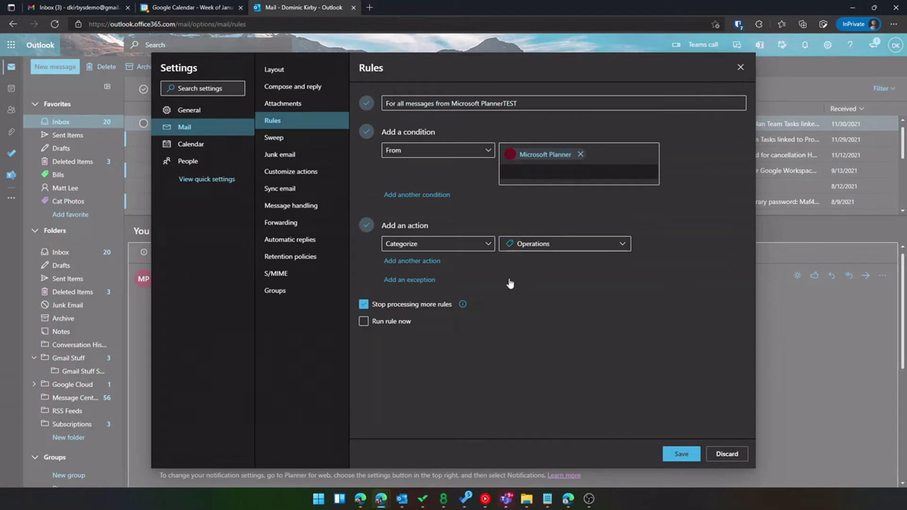
click(407, 321)
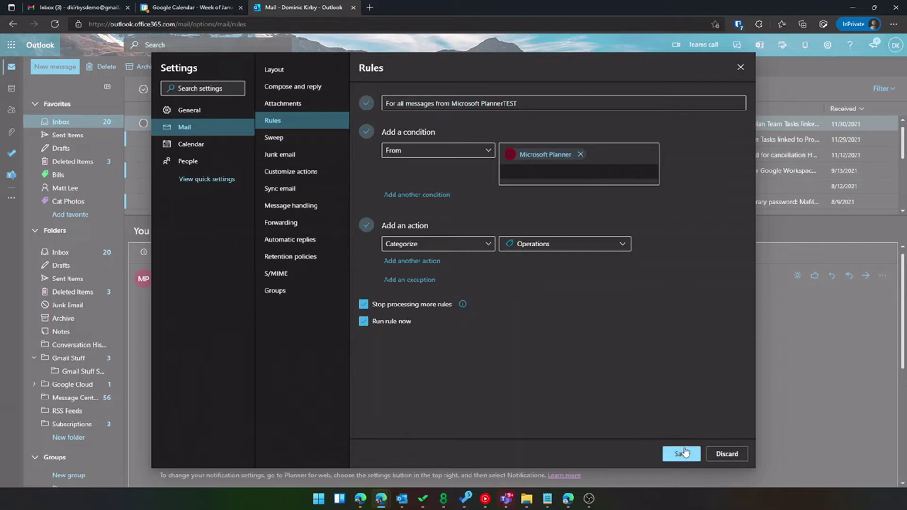
click(680, 454)
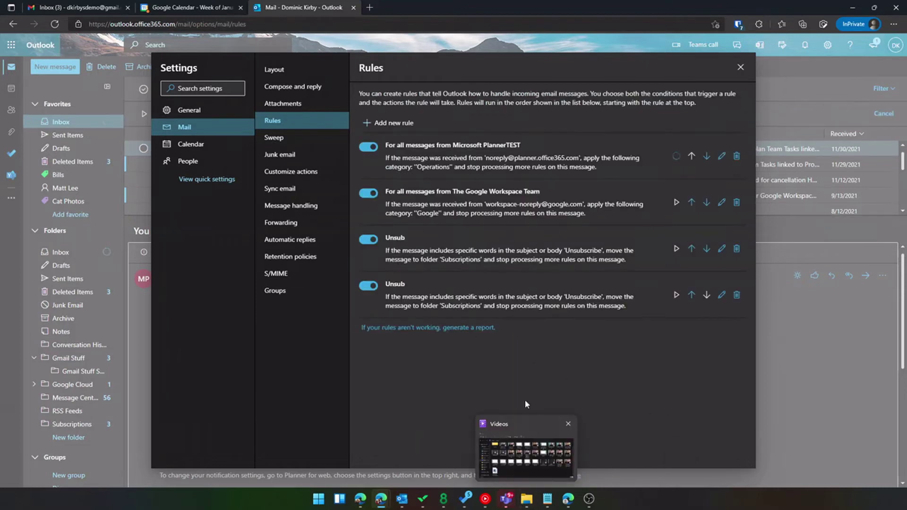
click(738, 68)
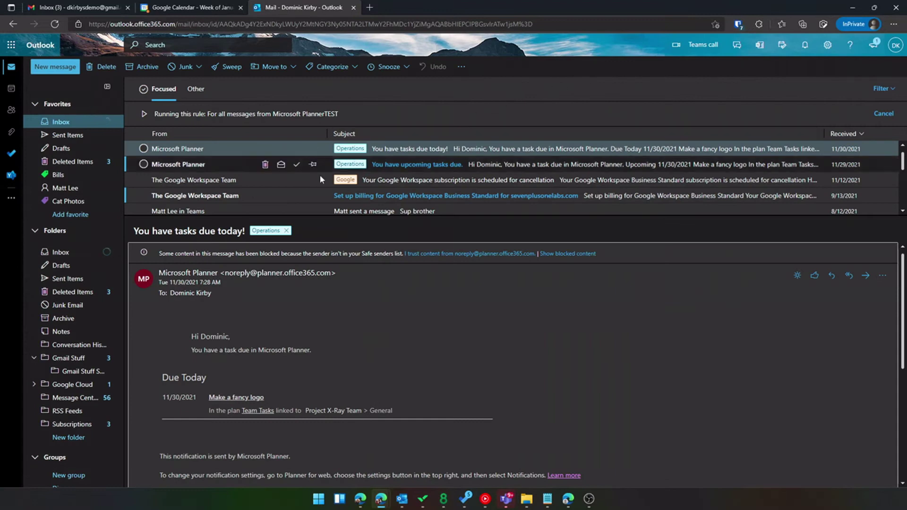
scroll(371, 191, down, 2)
scroll(372, 192, down, 3)
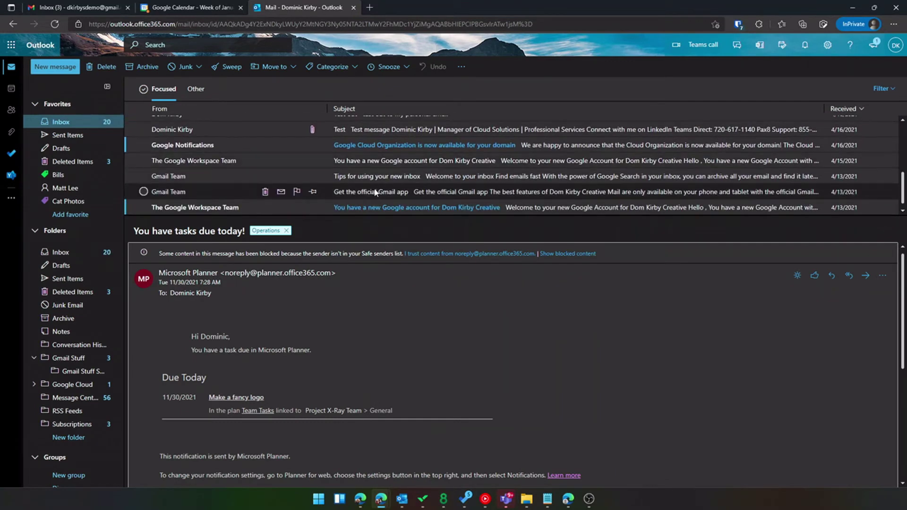
scroll(435, 156, up, 2)
scroll(437, 156, up, 3)
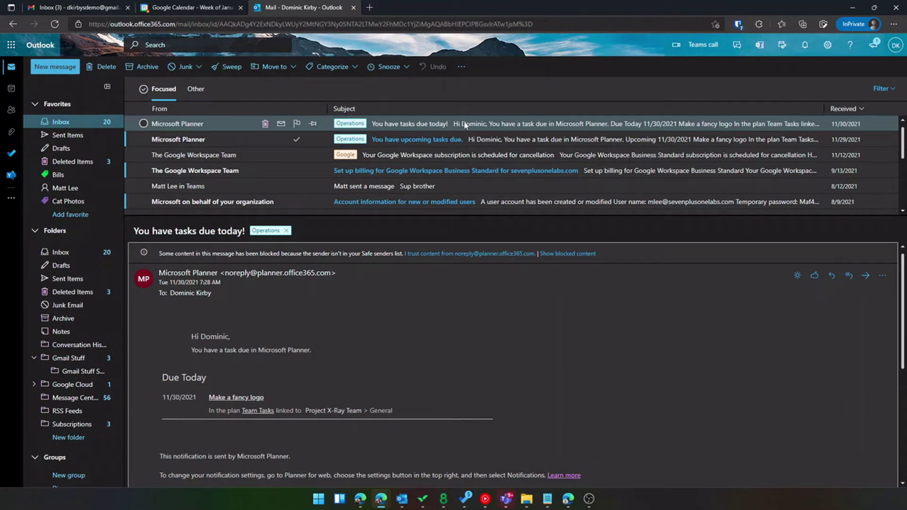
key(Tab)
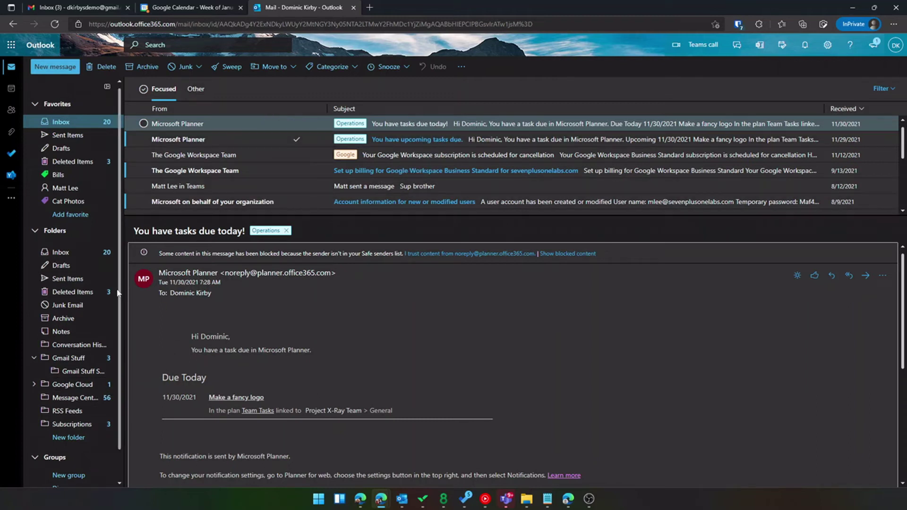
click(111, 9)
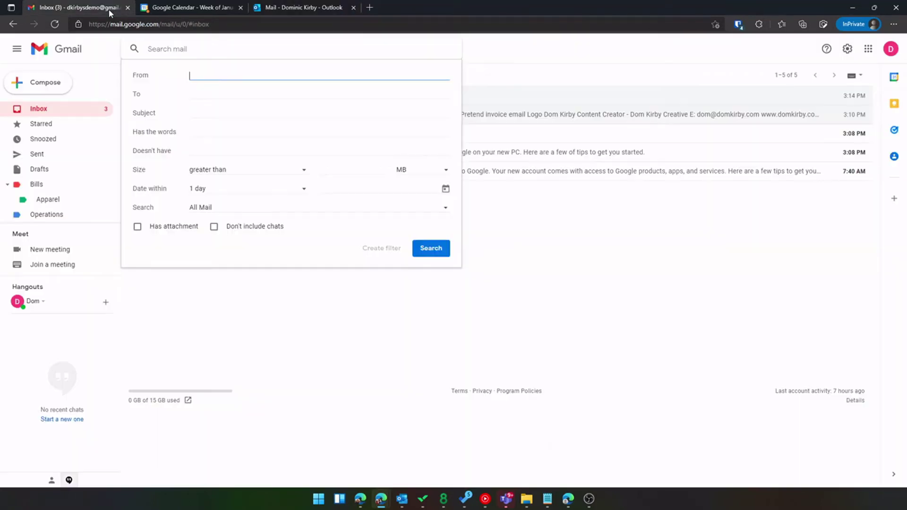
Archive The Google team's 'review your Google Account settings' email in Gmail, then return to Outlook
click(299, 267)
click(133, 152)
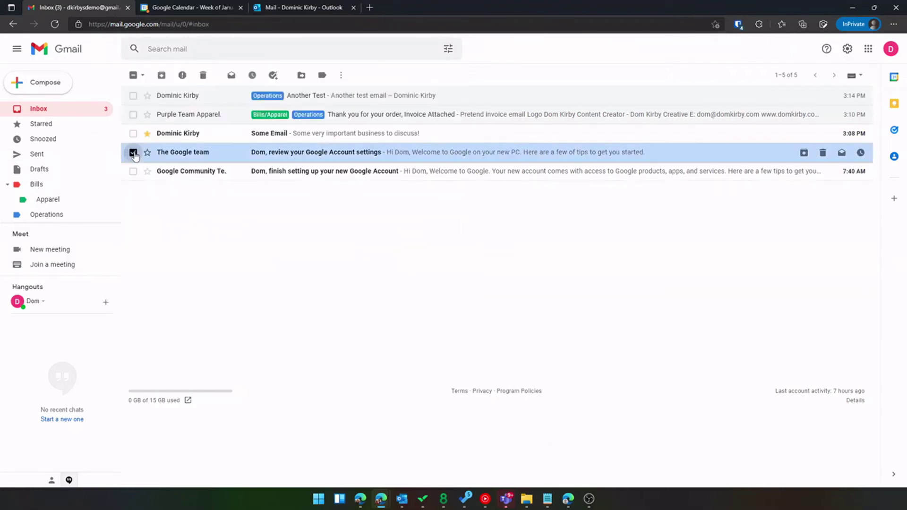
click(161, 75)
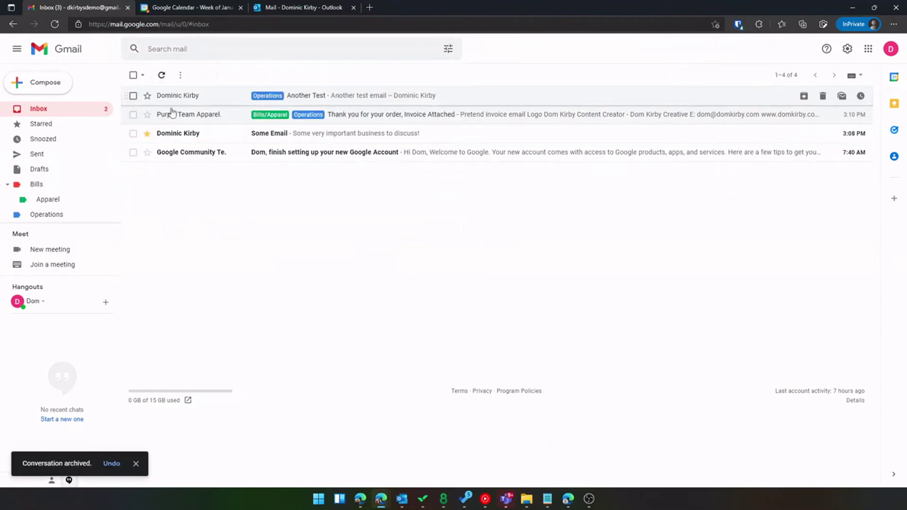
click(265, 8)
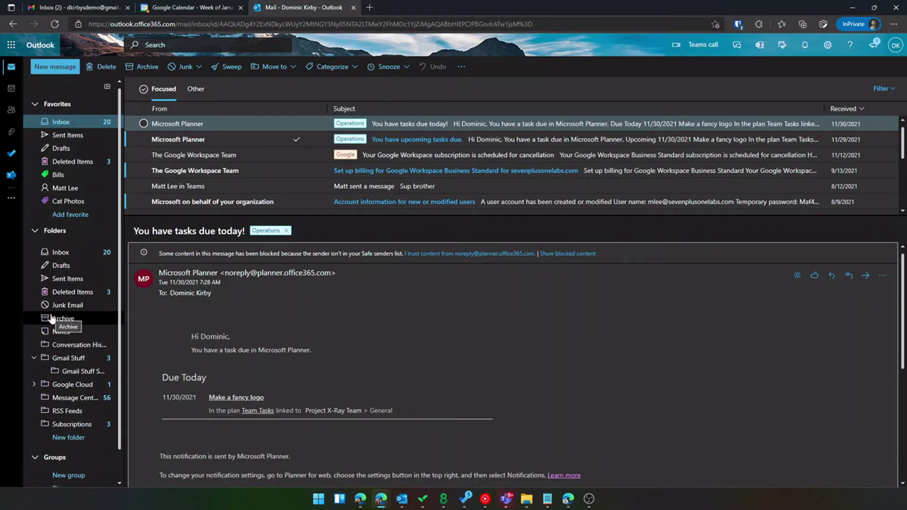
Archive 'You have tasks due today!', confirm it in Archive, and start adding a favorite
click(142, 67)
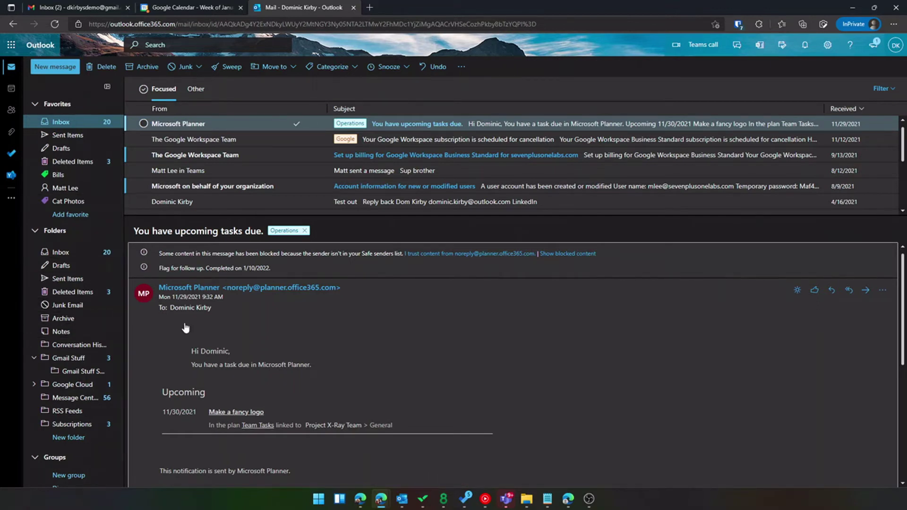
click(78, 321)
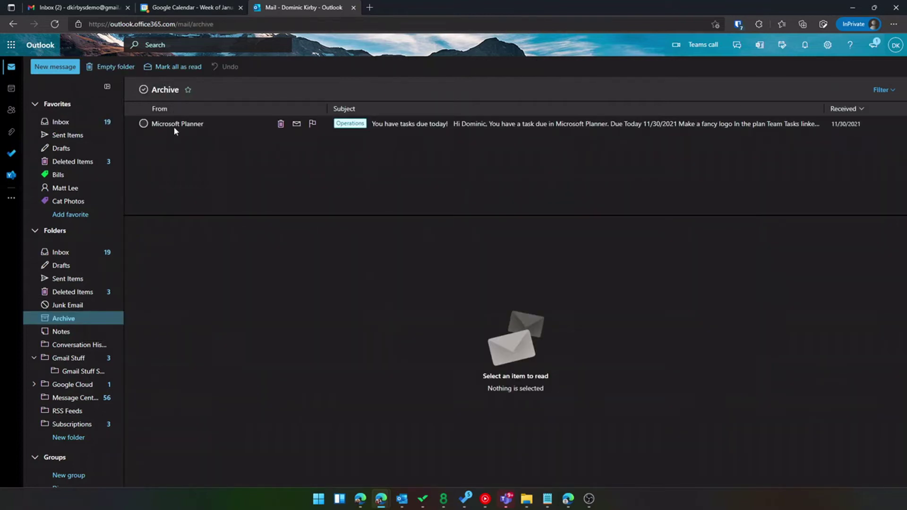
click(80, 124)
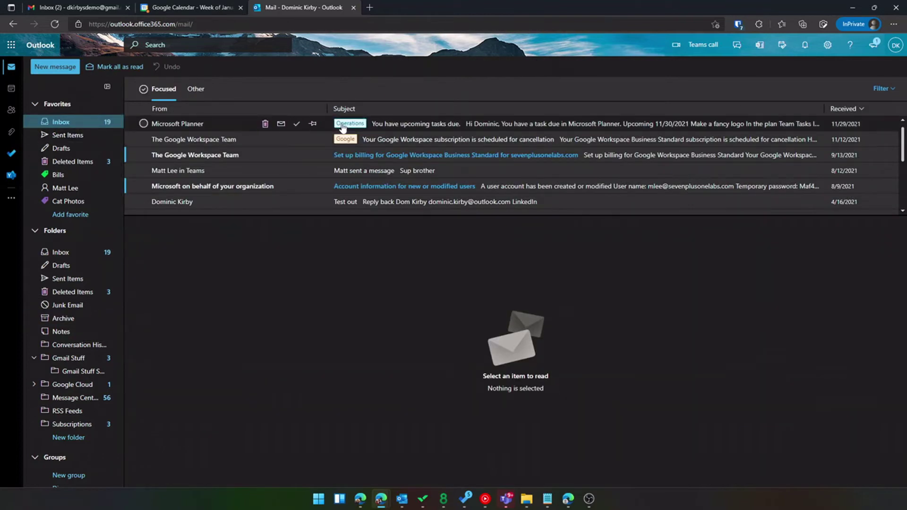
click(69, 209)
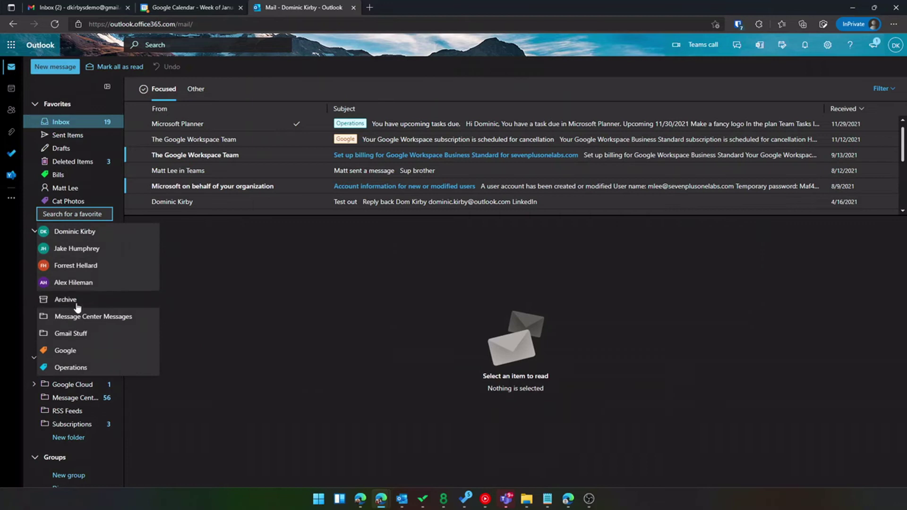
Add Operations as a favorite category and review its three Planner emails, then return to Inbox
click(91, 367)
click(82, 215)
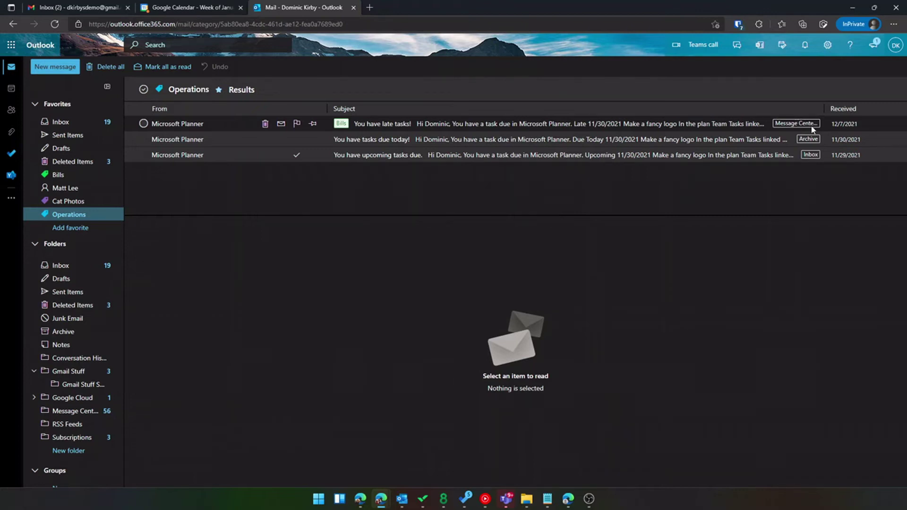
click(342, 126)
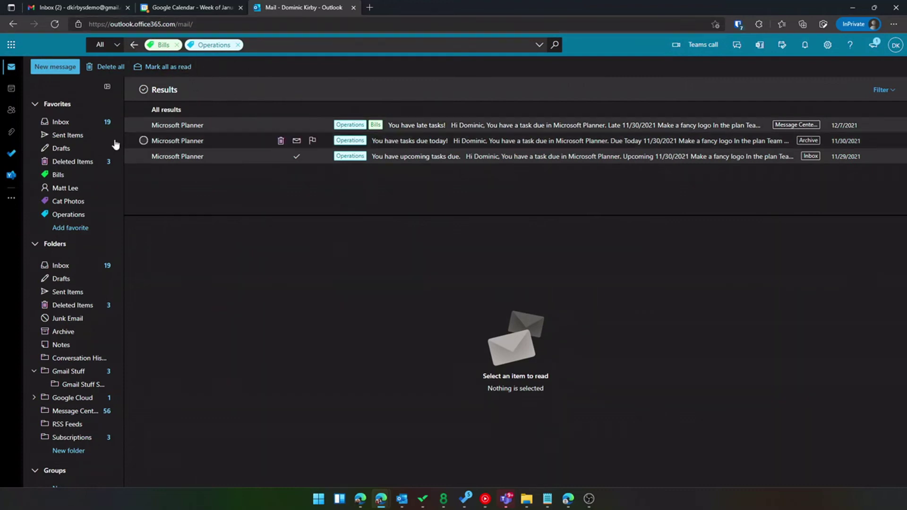
click(81, 135)
click(85, 124)
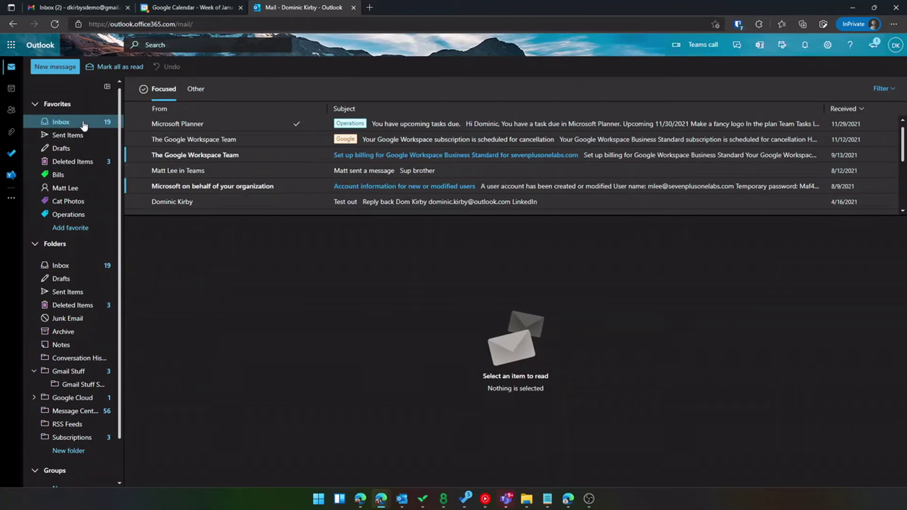
Add the Bills category to the Google Workspace Team subscription cancellation email
right_click(216, 141)
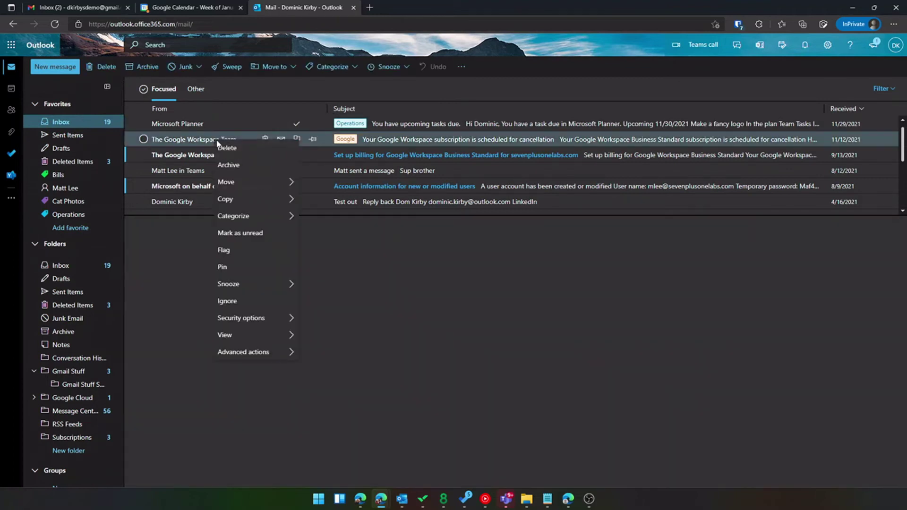
mouse_move(273, 219)
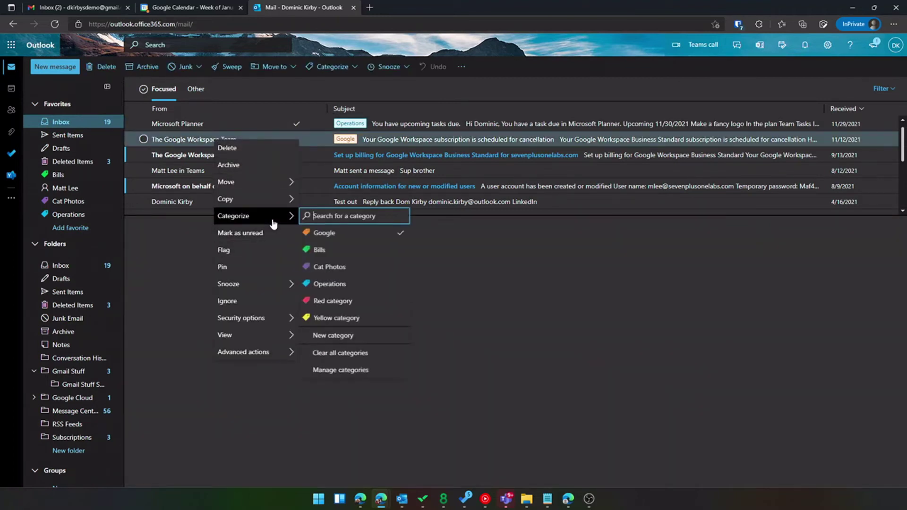
click(341, 252)
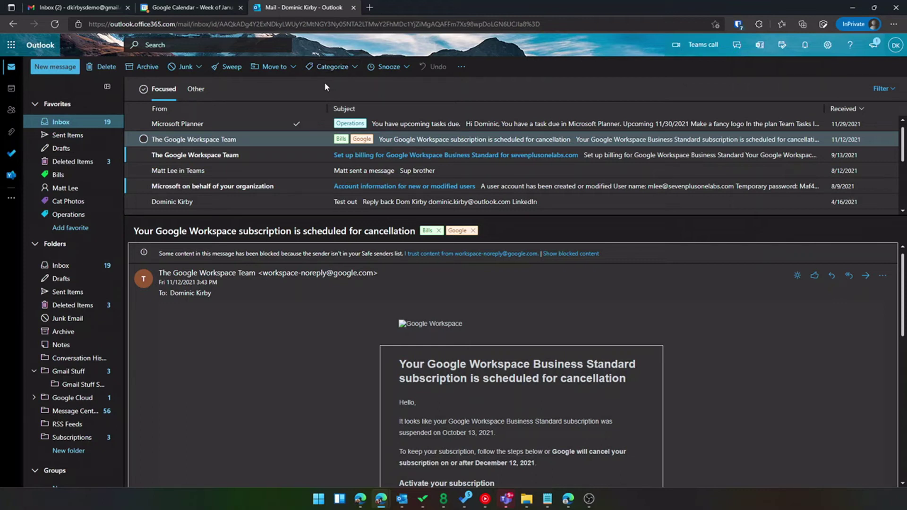
click(73, 8)
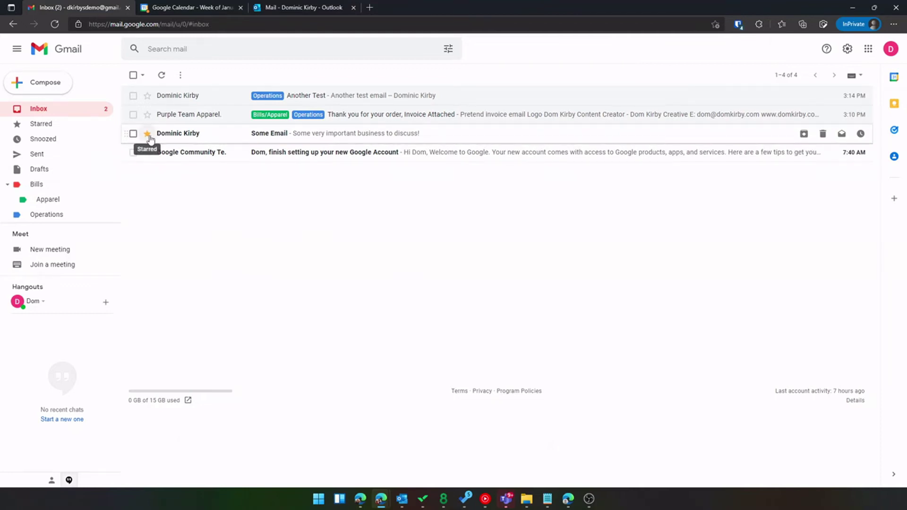
click(293, 7)
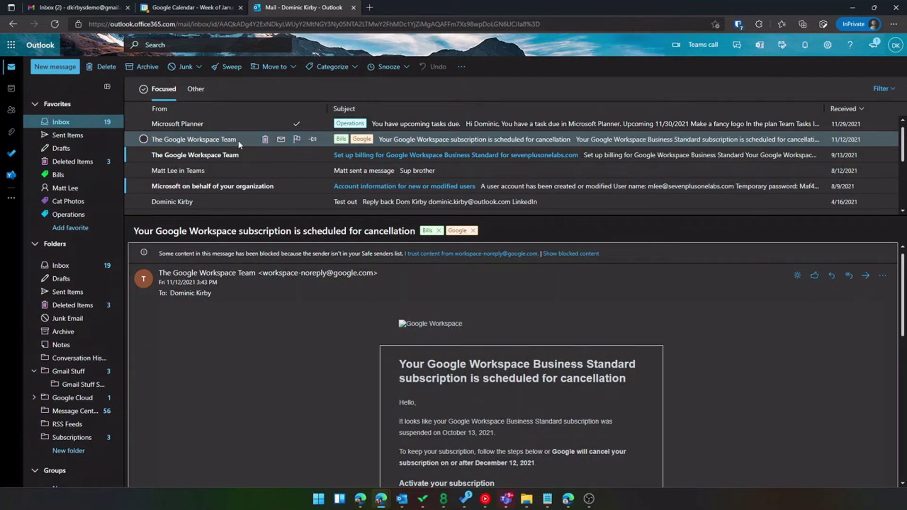
Flag the cancellation email and flag the Set up billing email for Next week
click(297, 144)
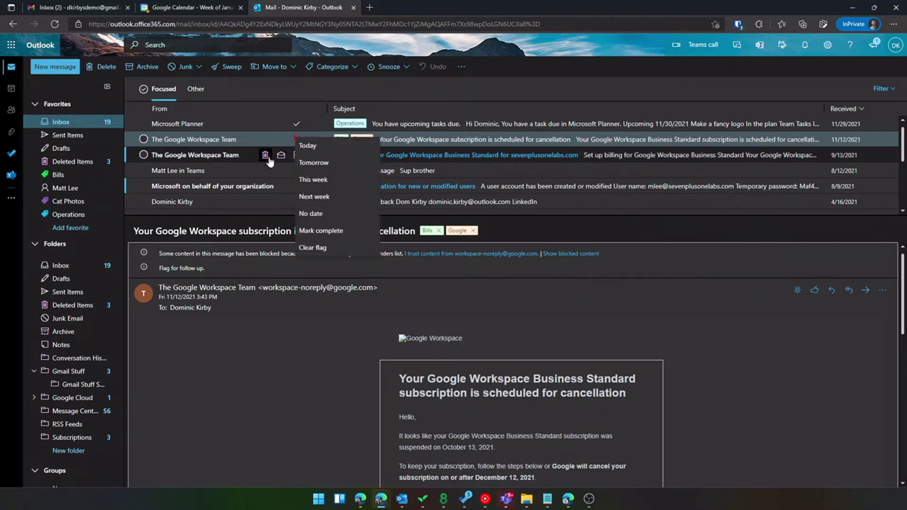
click(243, 160)
mouse_move(299, 160)
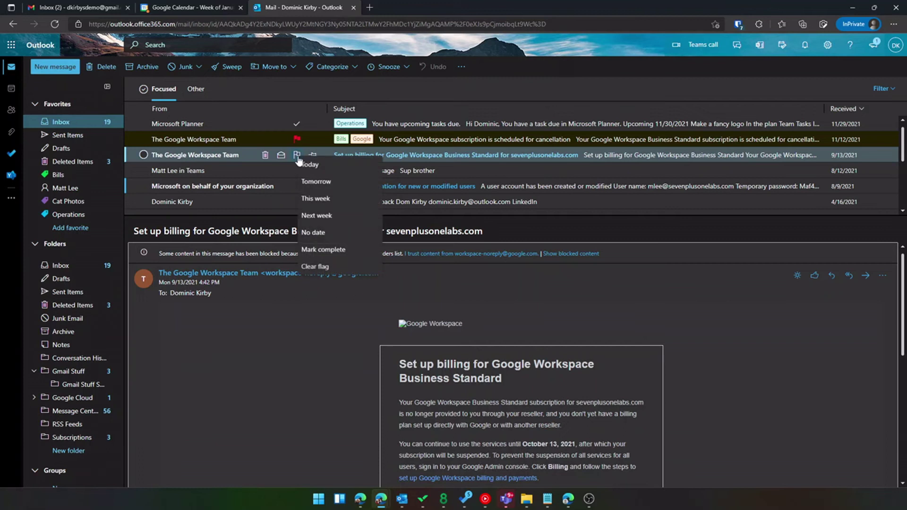
click(369, 215)
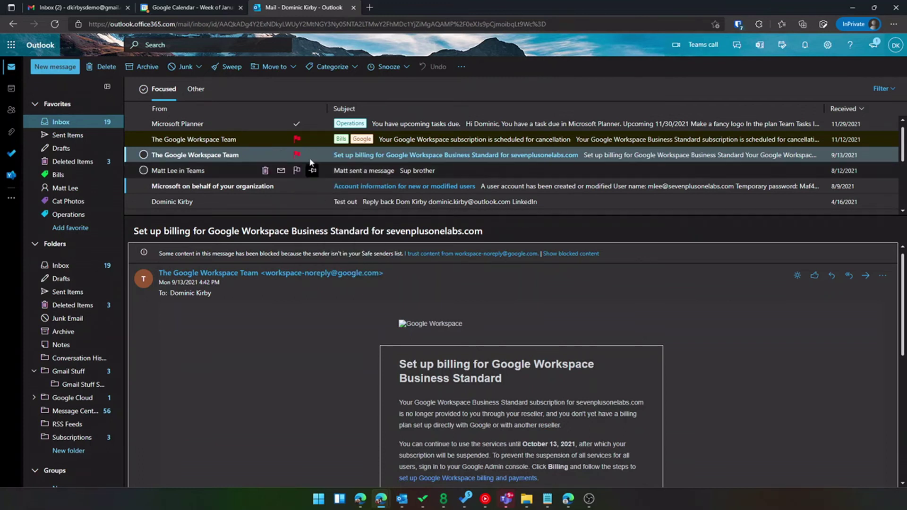
Check the flagged emails' follow-up dates: billing starts 1/17/2022, due 1/21/2022
click(219, 166)
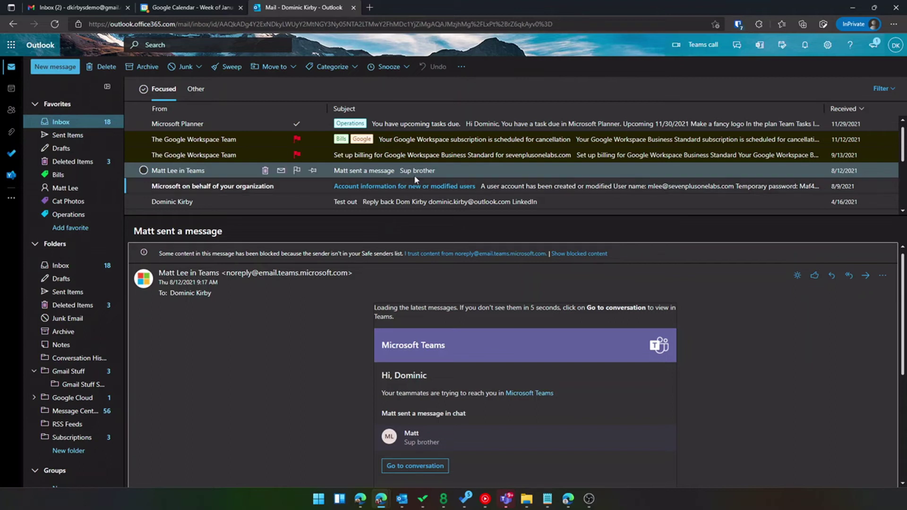
click(397, 155)
click(399, 141)
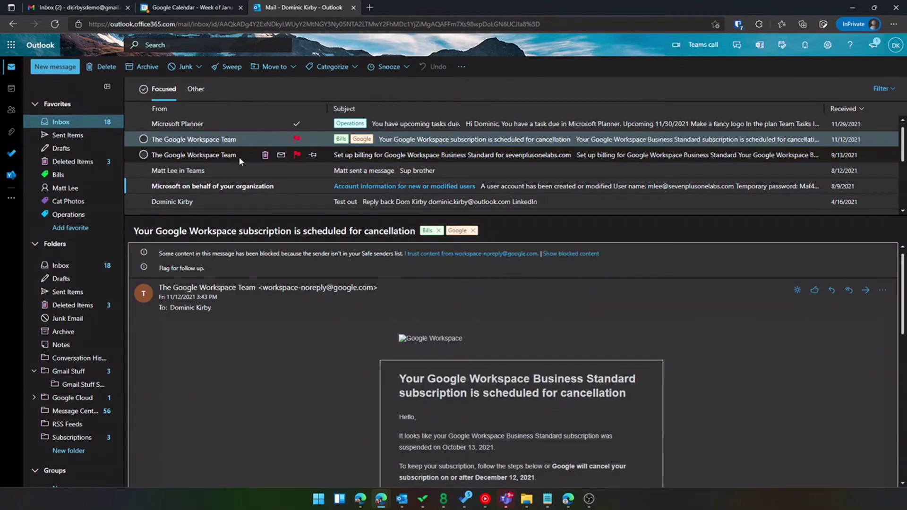
click(240, 157)
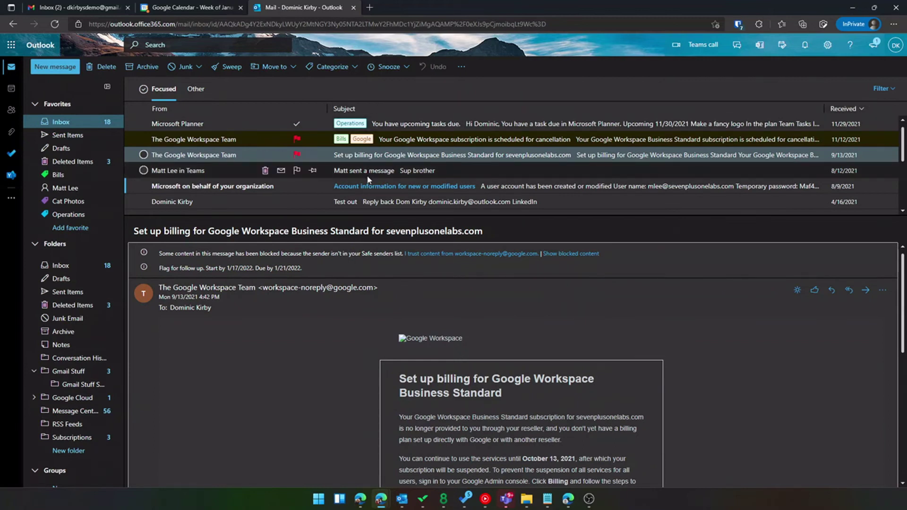
click(881, 90)
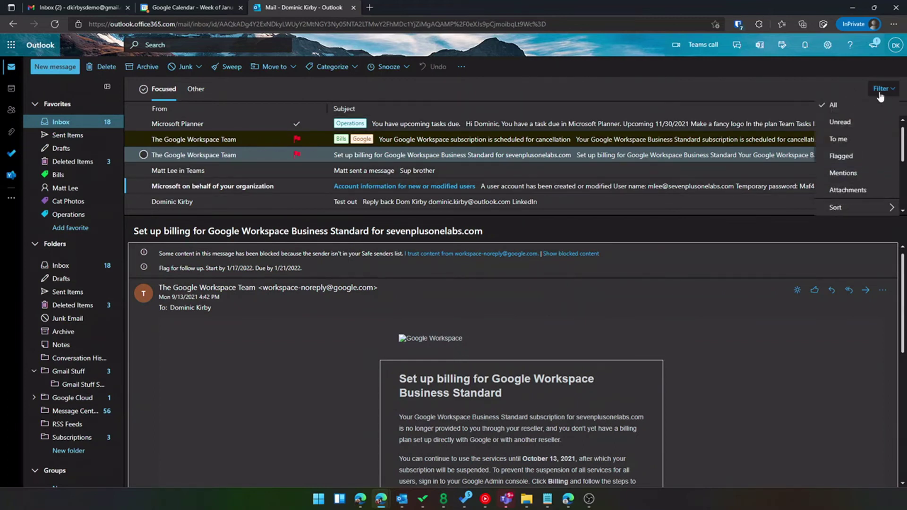
click(862, 155)
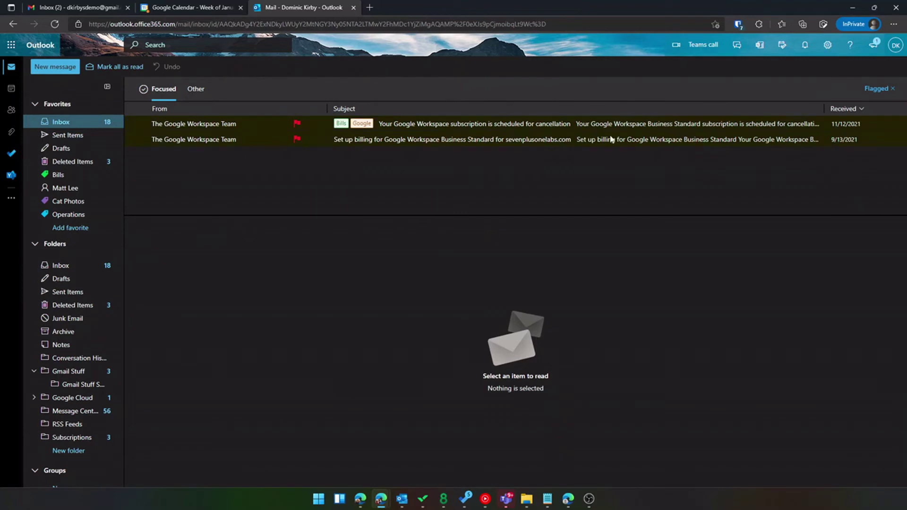
click(881, 92)
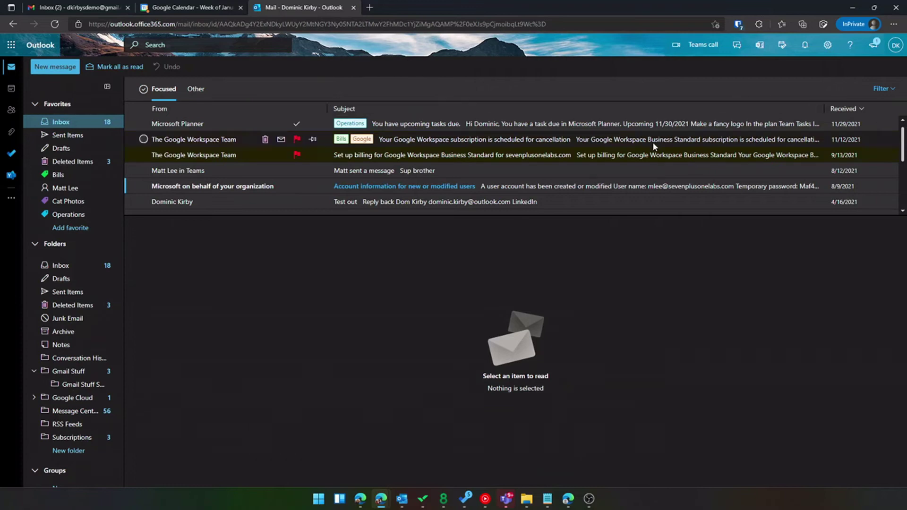
Turn Gmail's Purple Team Apparel 'Thank you for your order' invoice email into a My Tasks task
click(105, 9)
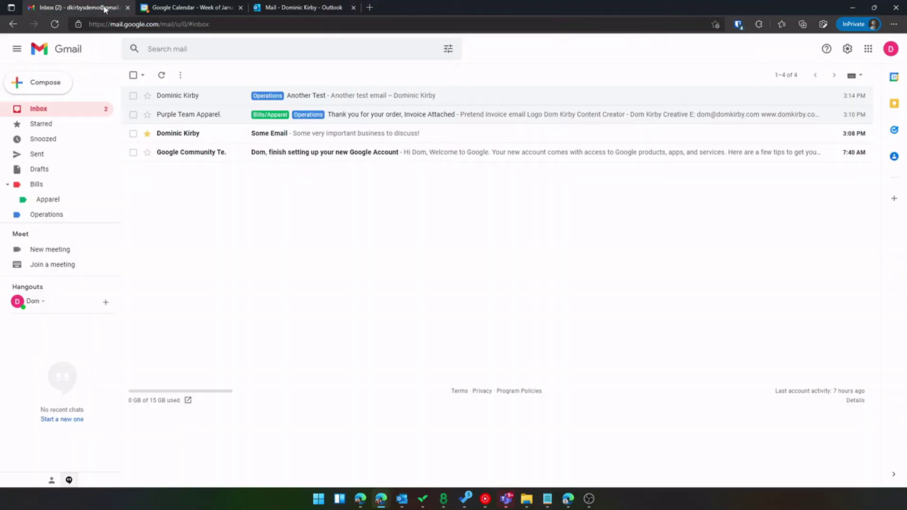
click(133, 114)
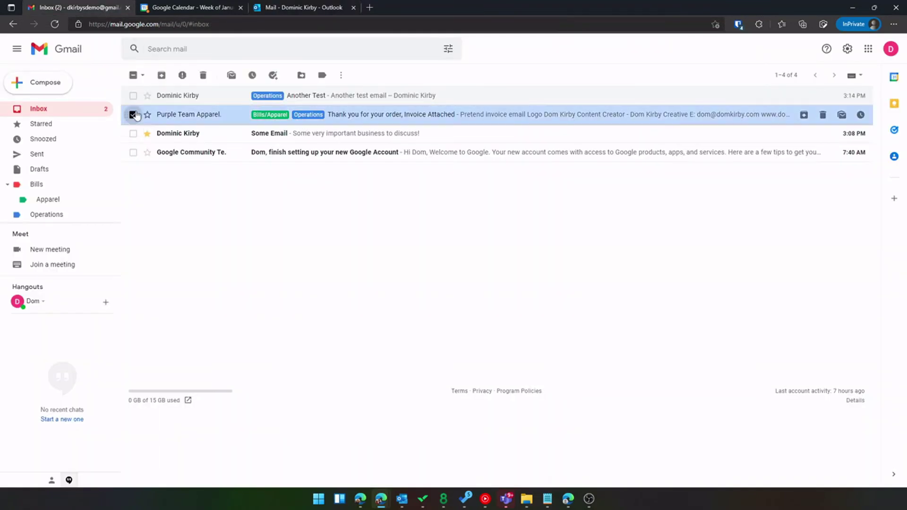
click(272, 76)
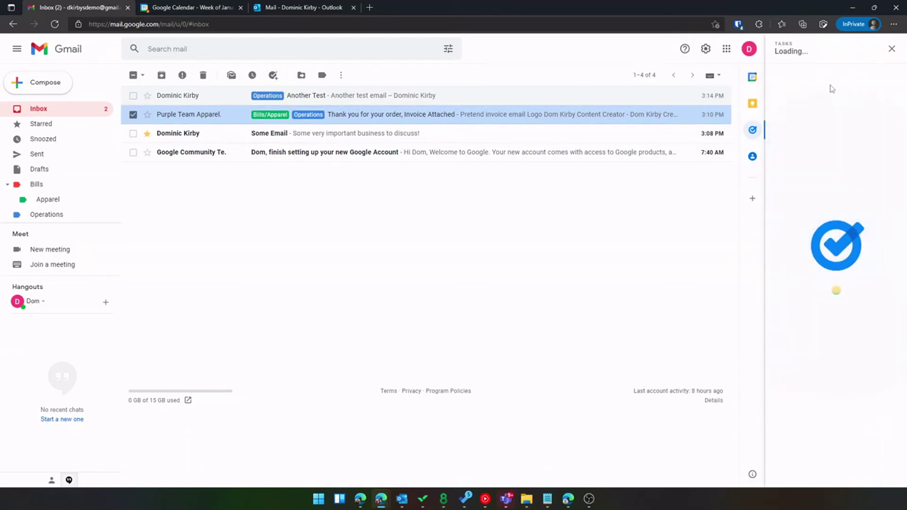
click(835, 329)
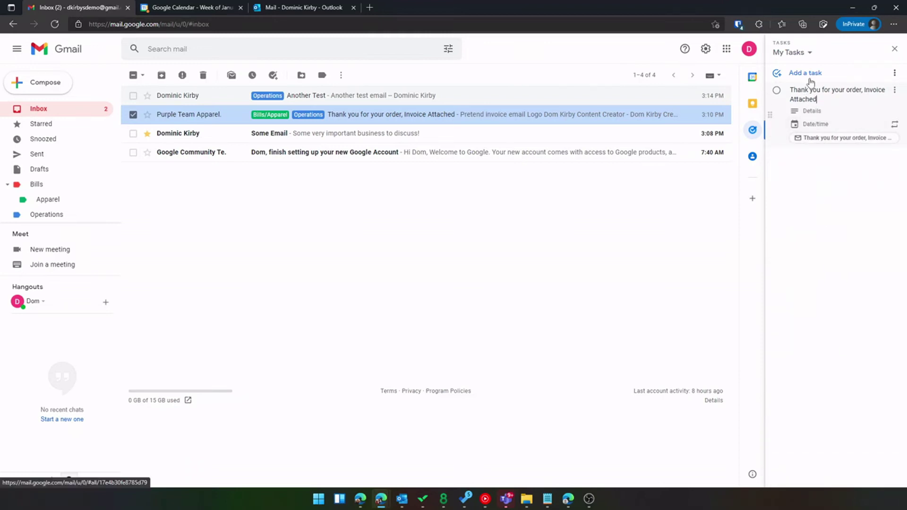
click(304, 8)
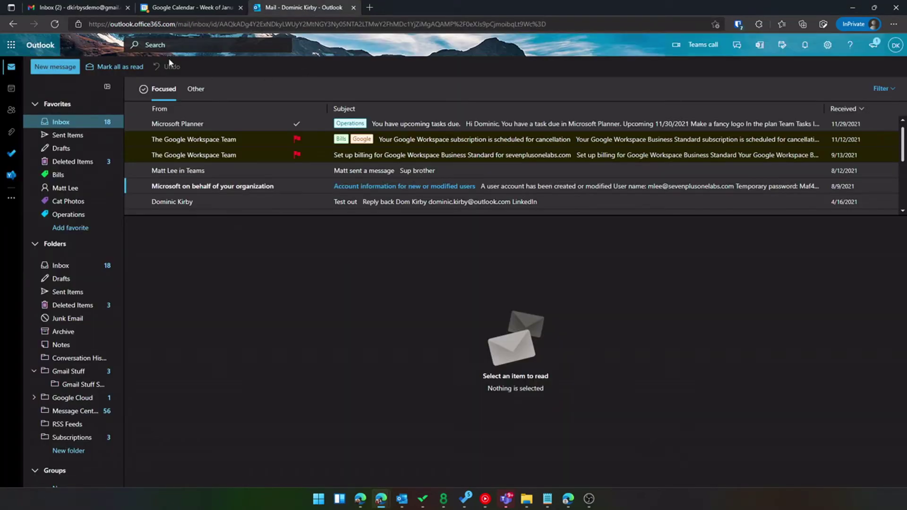
Open Microsoft To Do's Flagged email list and view the Set up billing task
click(19, 49)
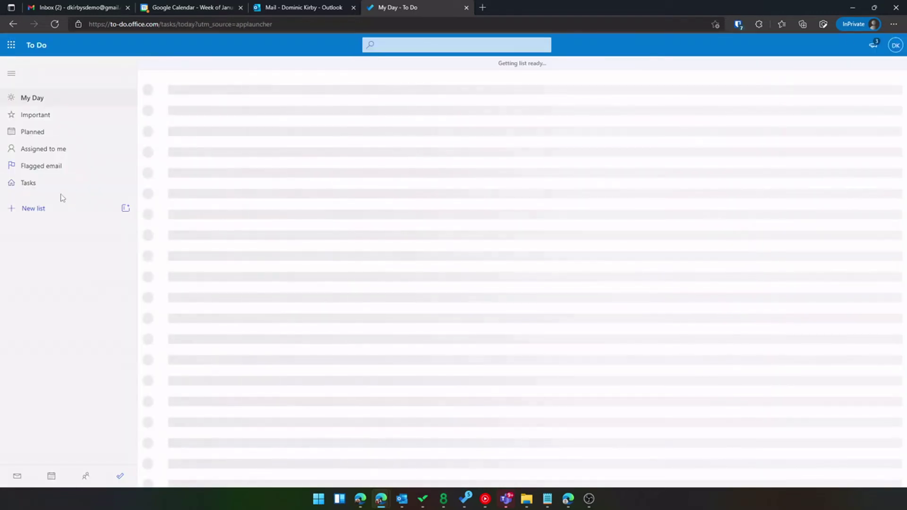
click(52, 171)
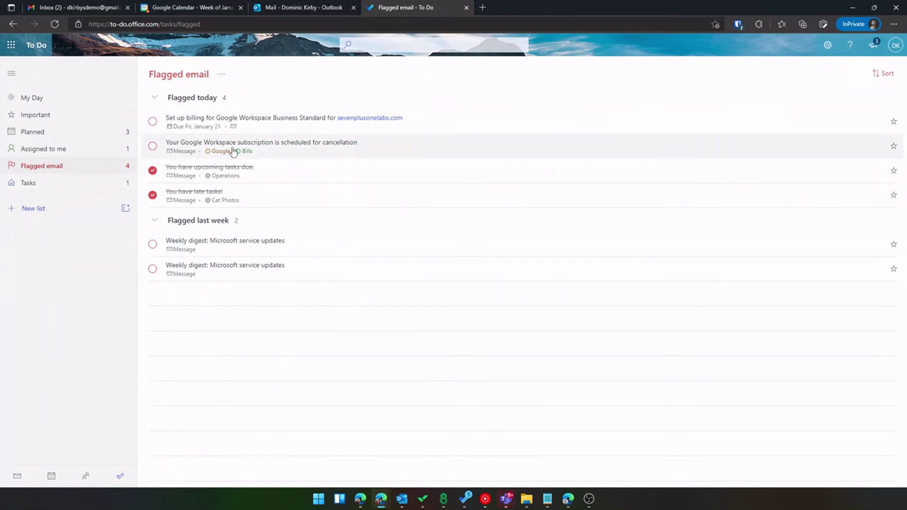
click(315, 131)
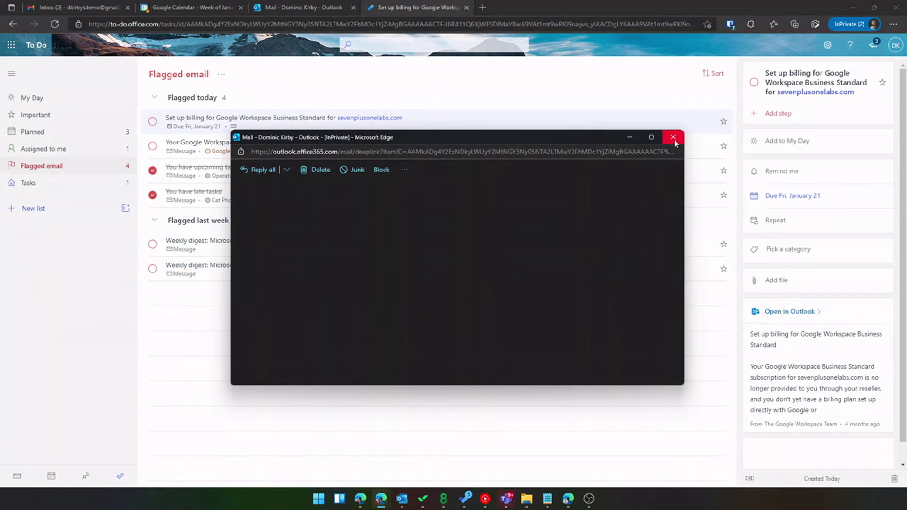
click(673, 138)
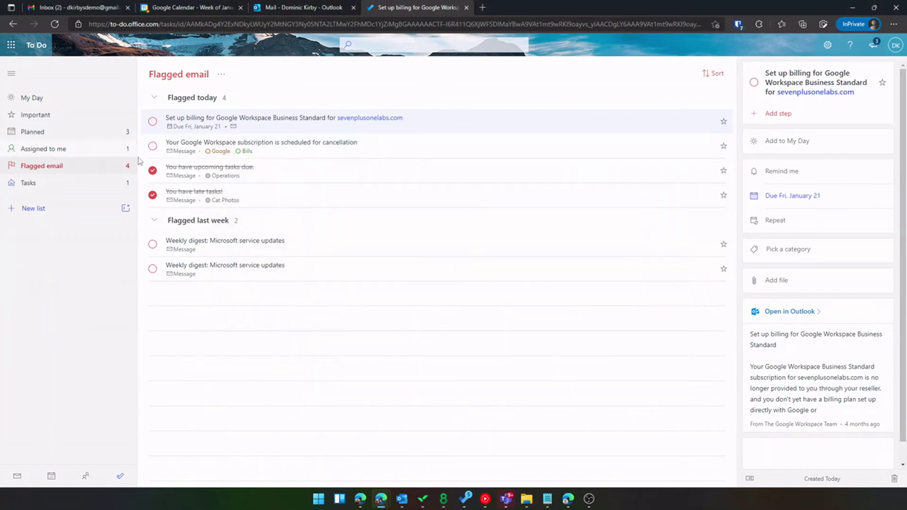
Mark the Google Workspace cancellation task complete and confirm Outlook shows its flag done
click(153, 146)
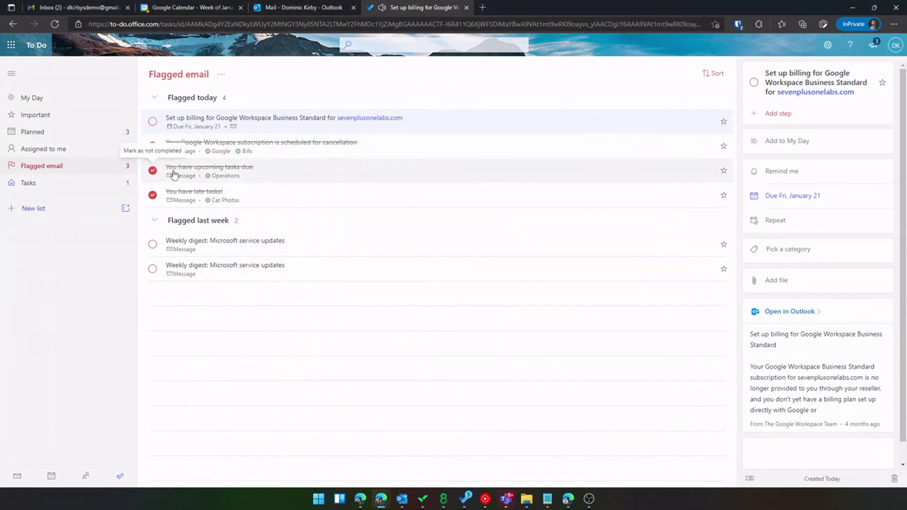
click(86, 9)
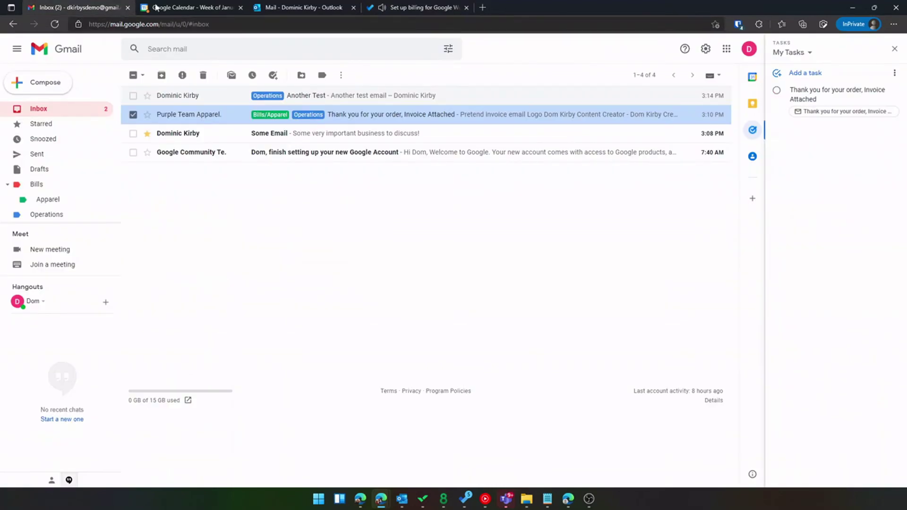
click(286, 7)
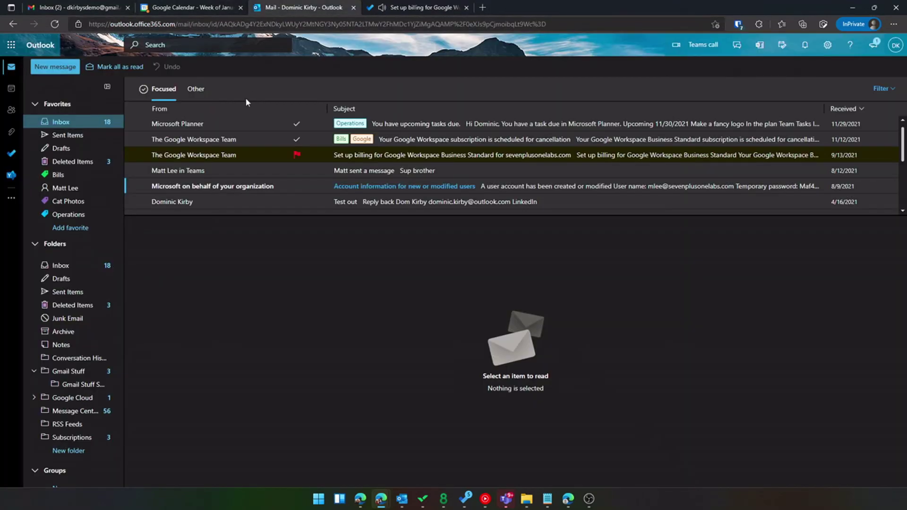
click(297, 140)
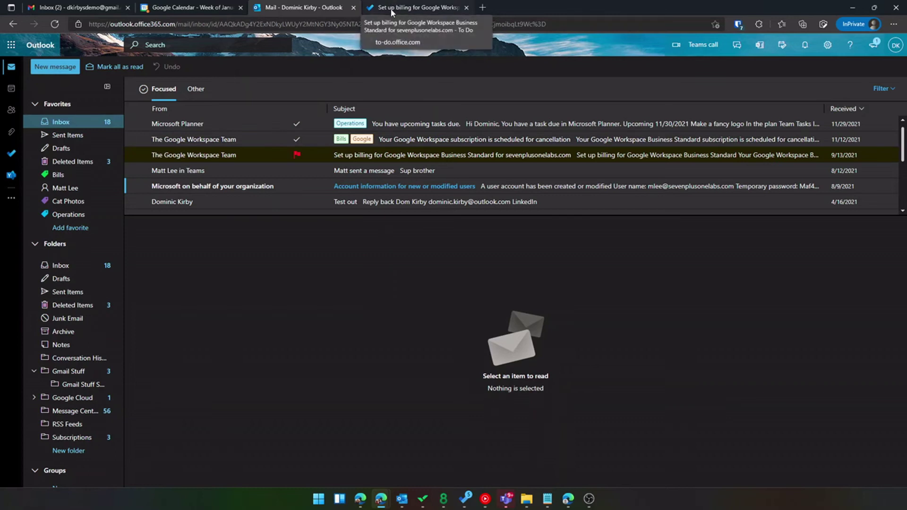
click(391, 9)
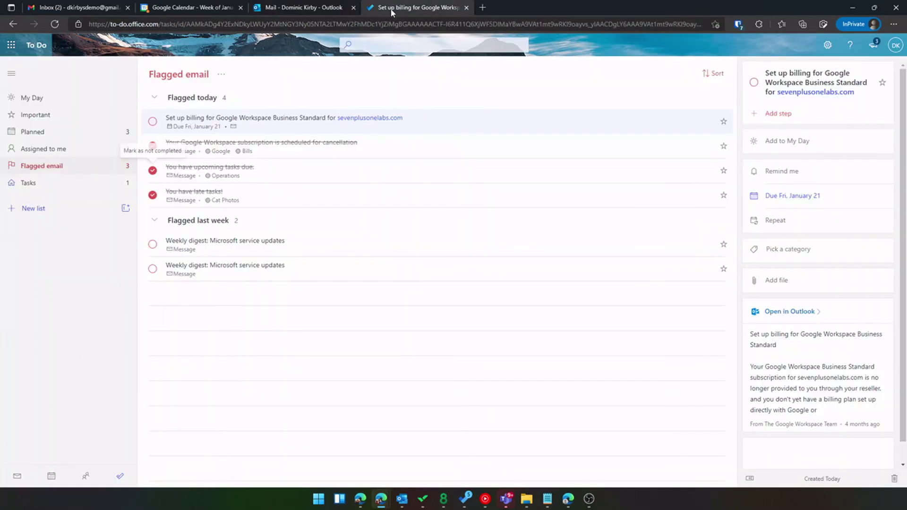
click(262, 155)
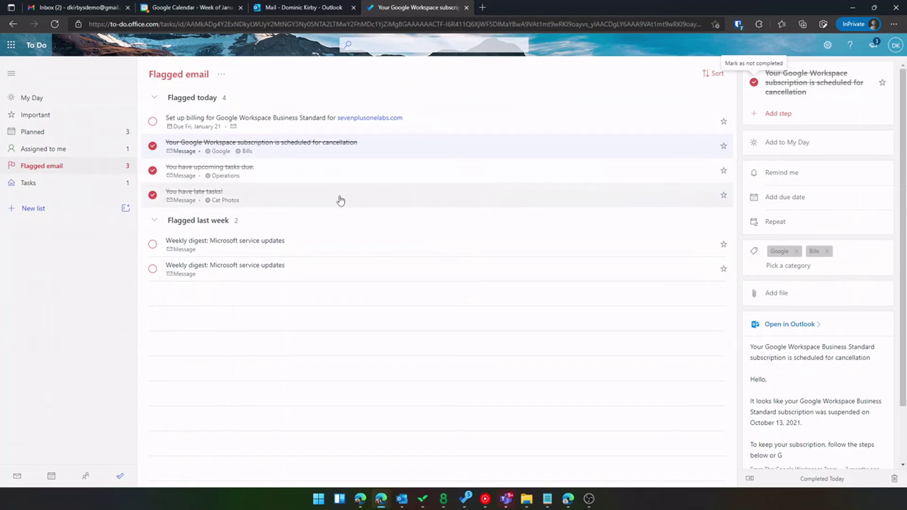
click(267, 132)
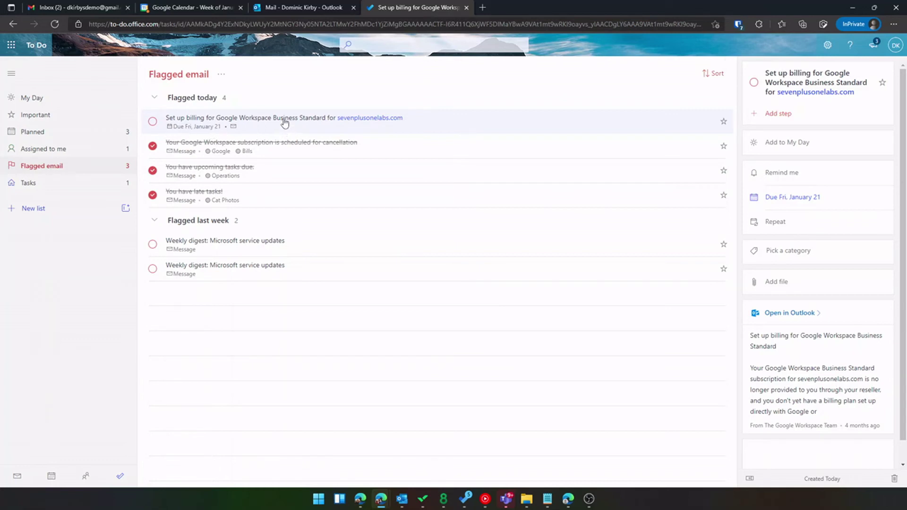
click(278, 10)
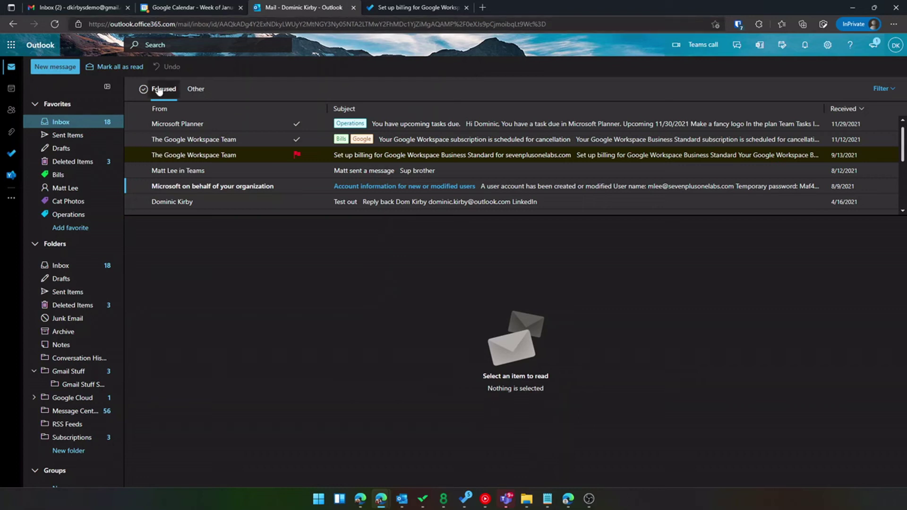
Open Gmail's full settings and scroll the General tab down to Vacation responder
click(108, 7)
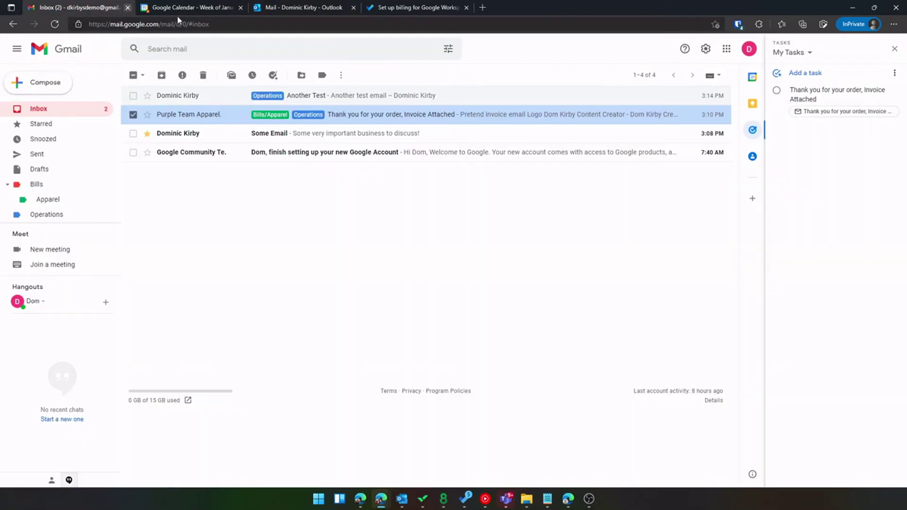
click(706, 48)
click(687, 99)
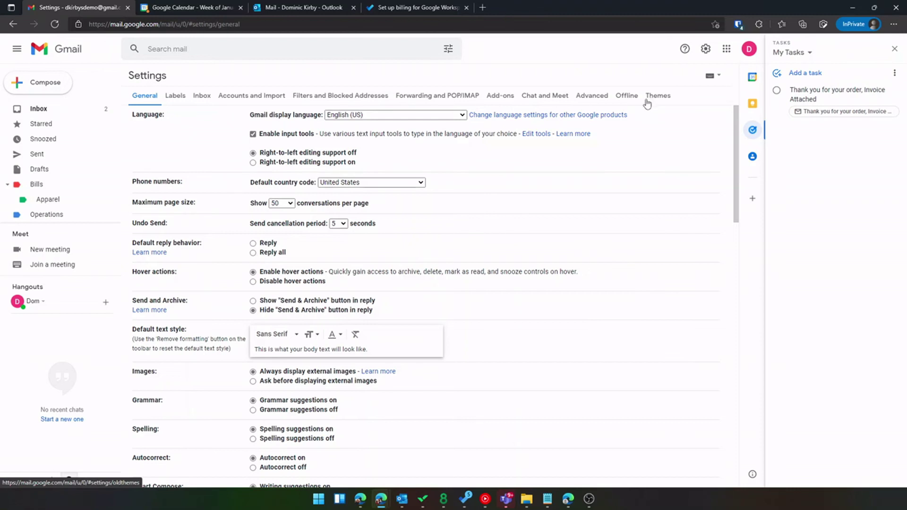
scroll(501, 274, down, 15)
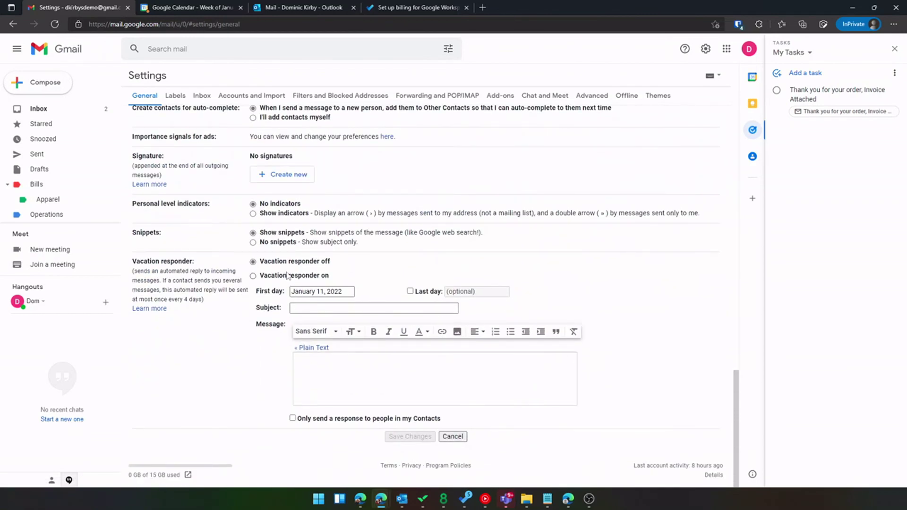
click(283, 8)
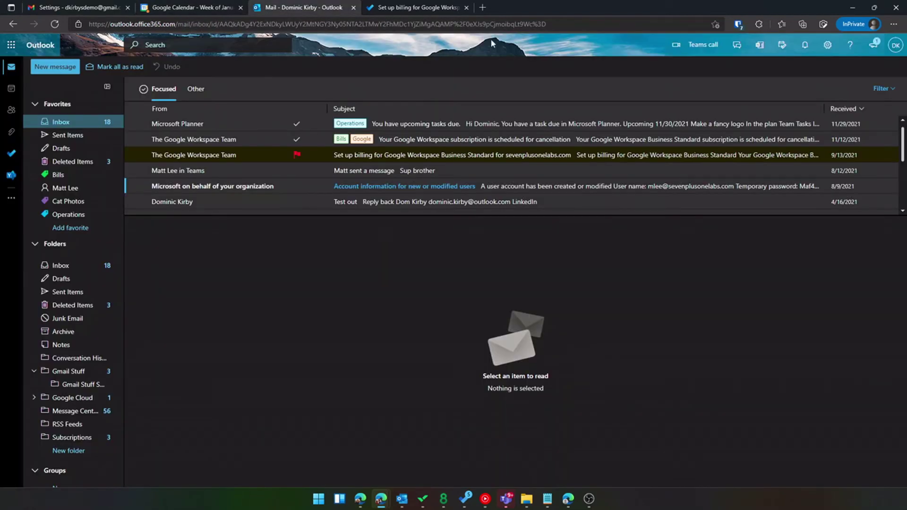
click(824, 45)
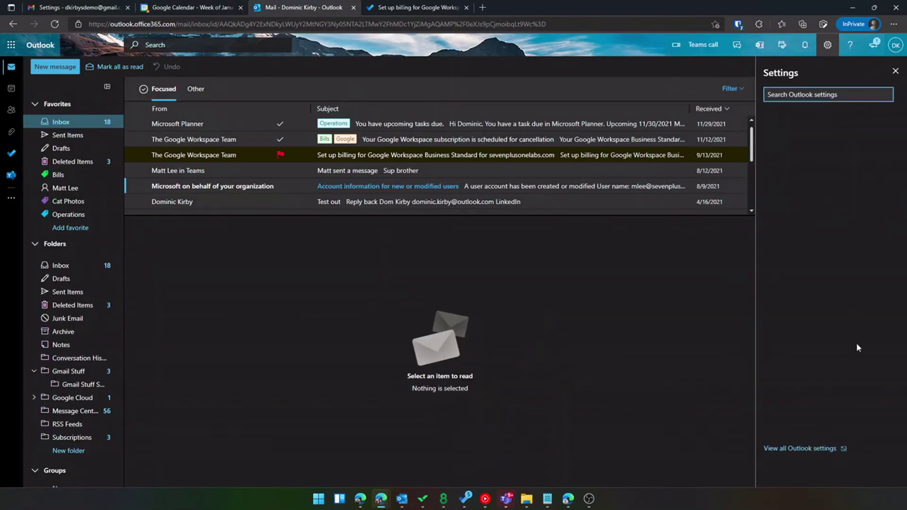
click(799, 448)
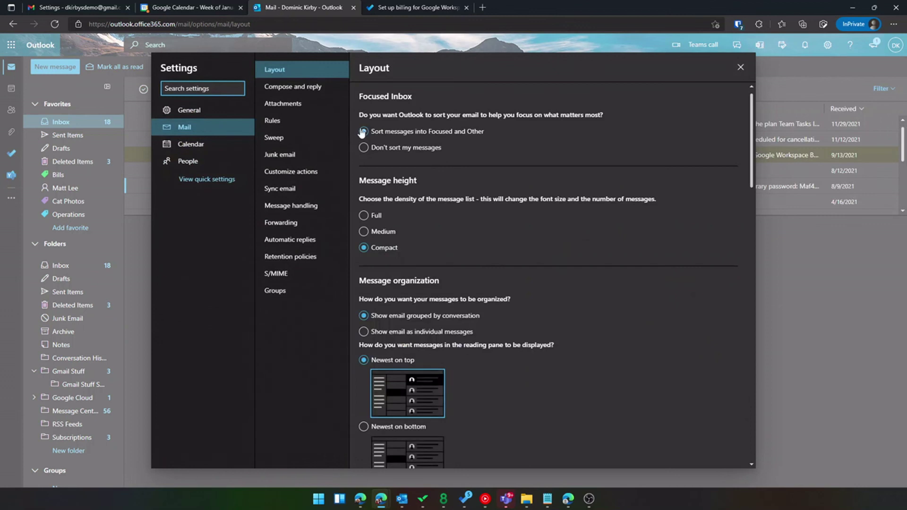
click(326, 240)
click(740, 67)
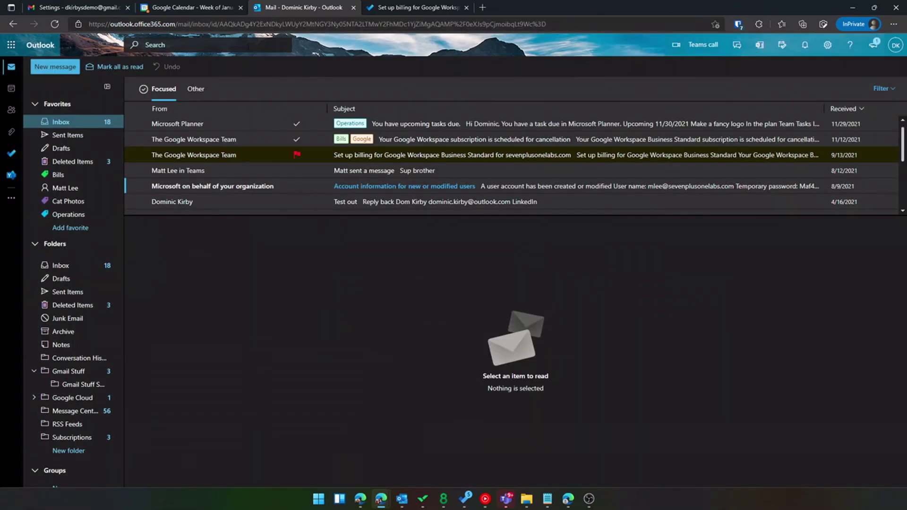
click(76, 7)
scroll(315, 177, up, 1)
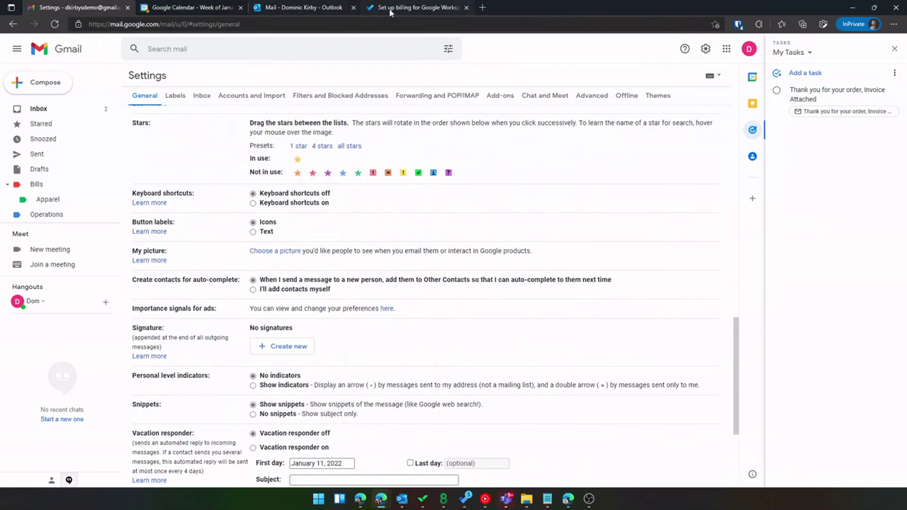
click(305, 9)
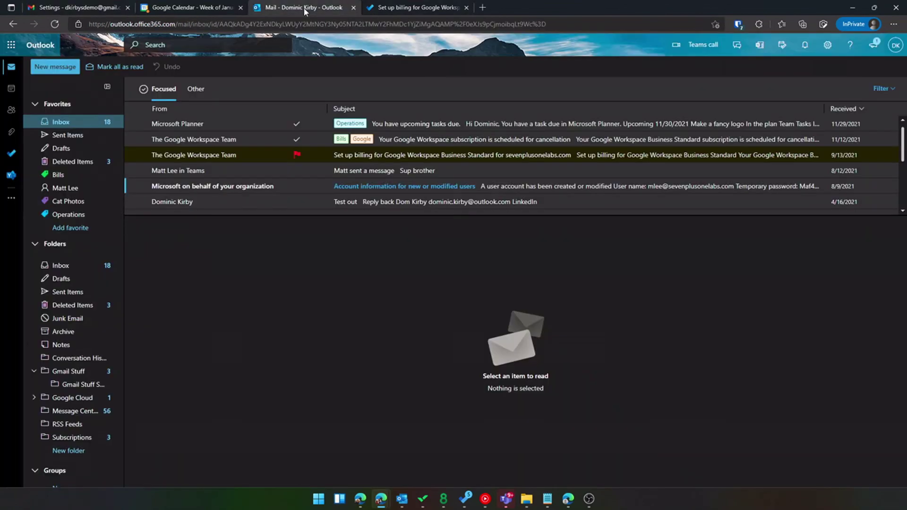
click(828, 44)
click(800, 448)
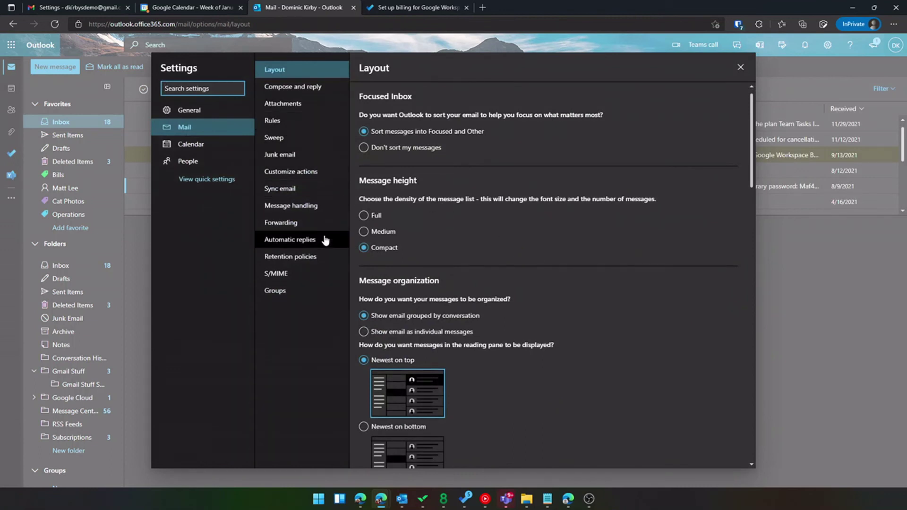
click(315, 208)
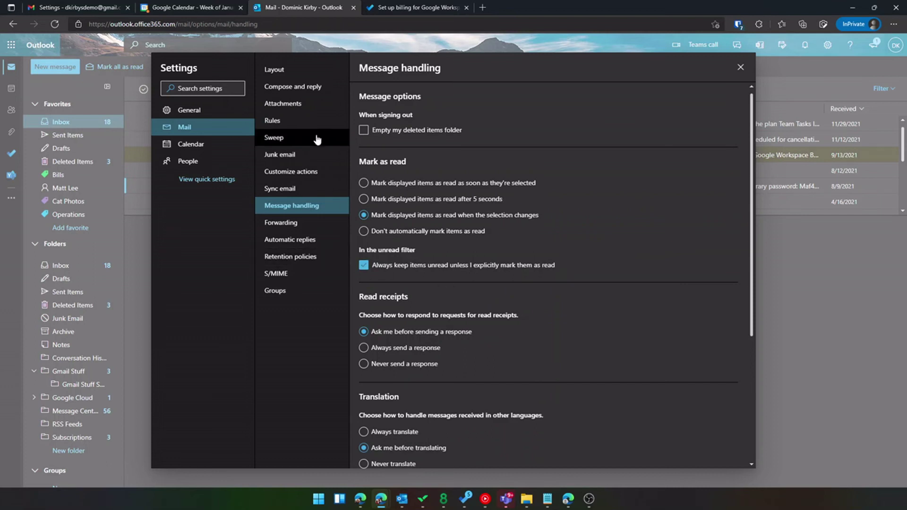
click(344, 87)
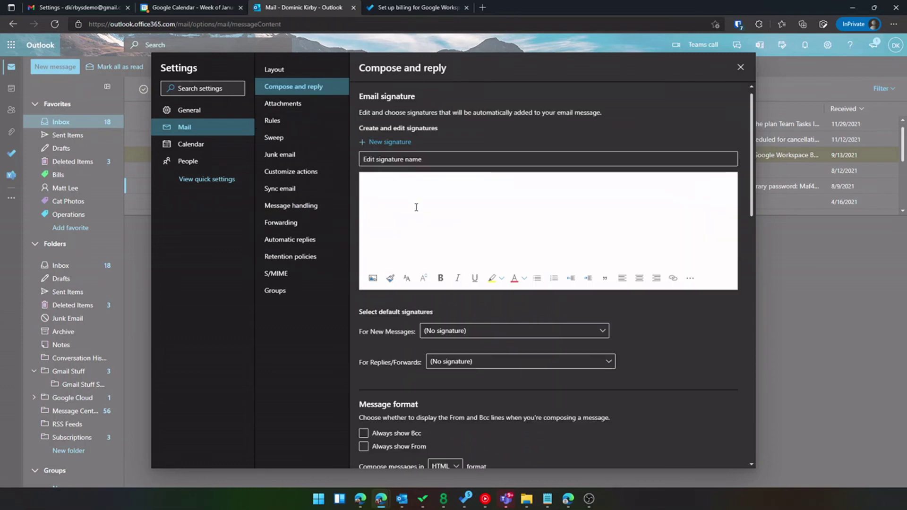
scroll(434, 220, down, 15)
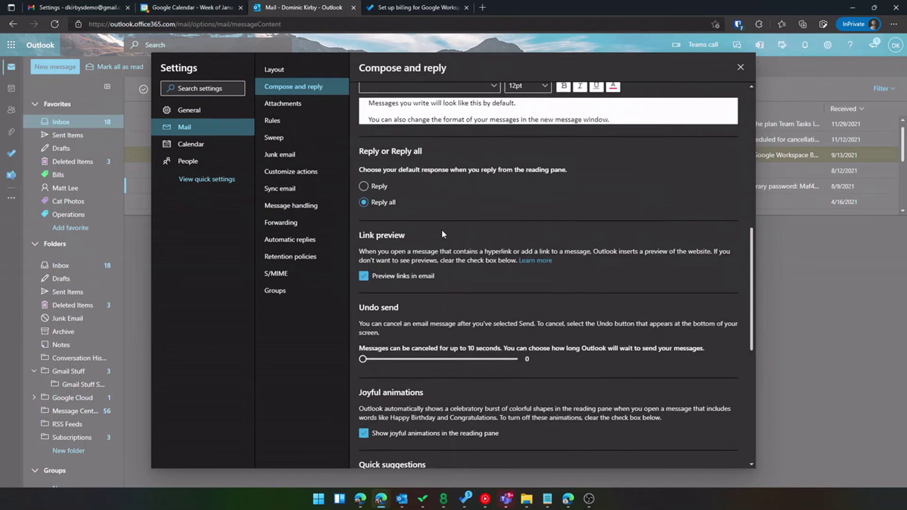
scroll(461, 251, up, 12)
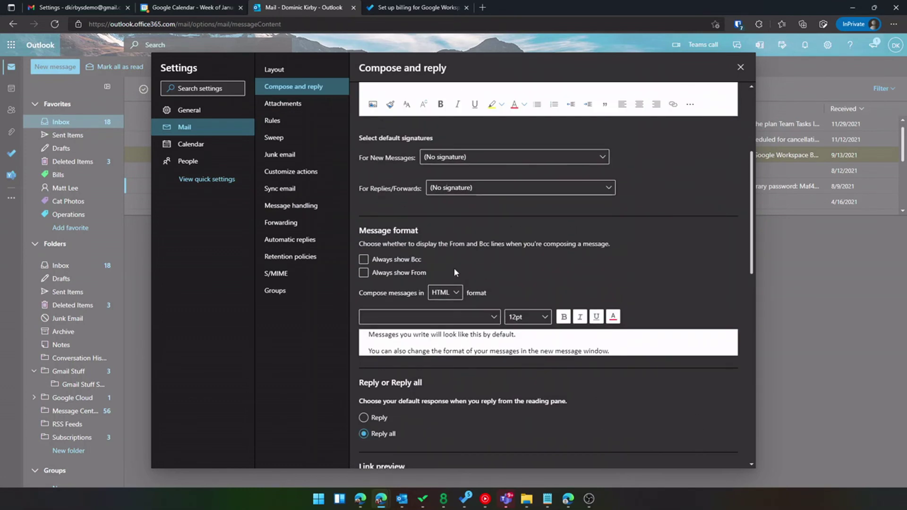
scroll(453, 267, down, 6)
scroll(454, 302, down, 4)
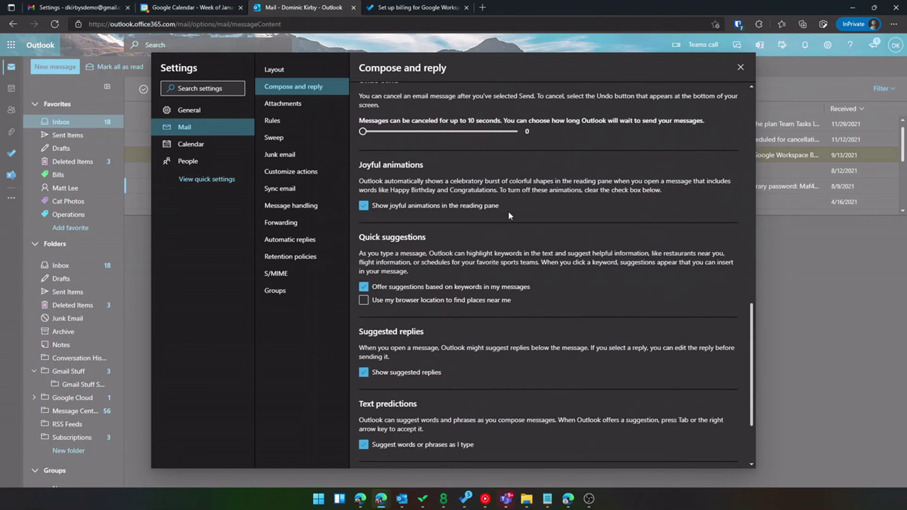
click(740, 68)
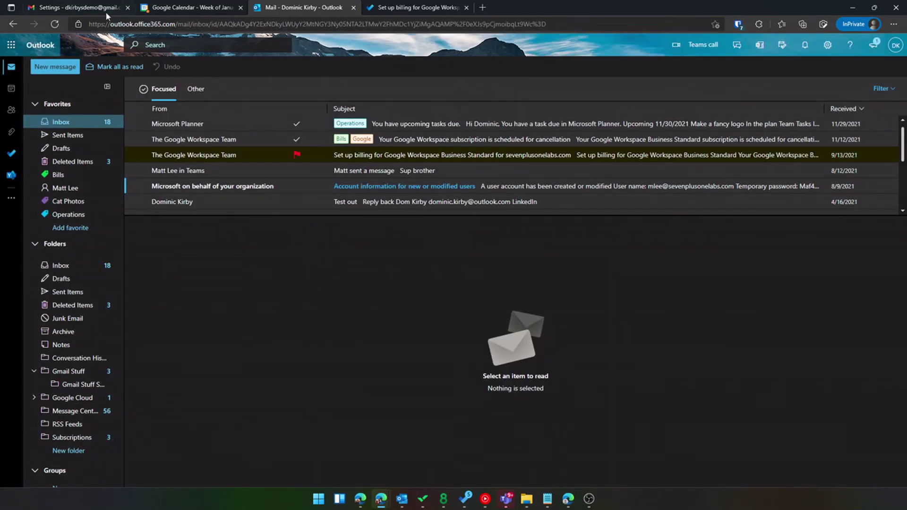
click(87, 7)
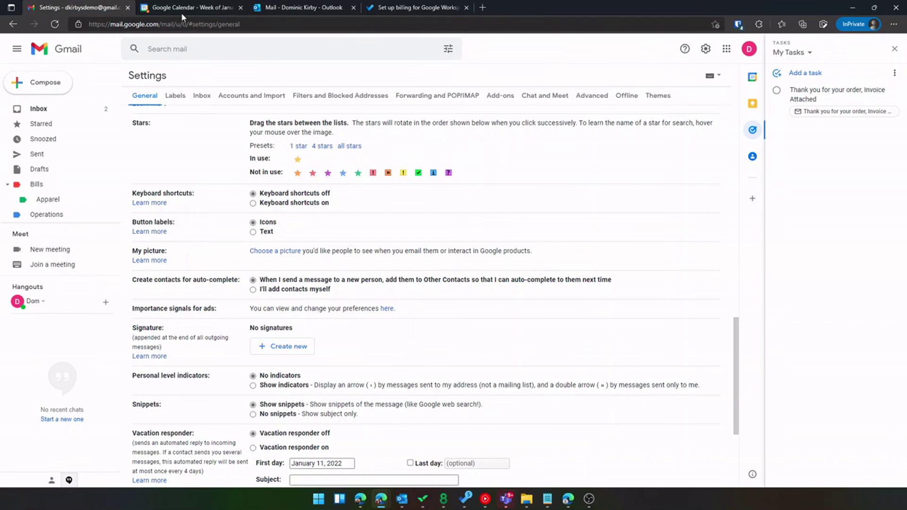
Close Gmail settings and review the Some Meeting and Operations Meeting details in Google Calendar
click(128, 7)
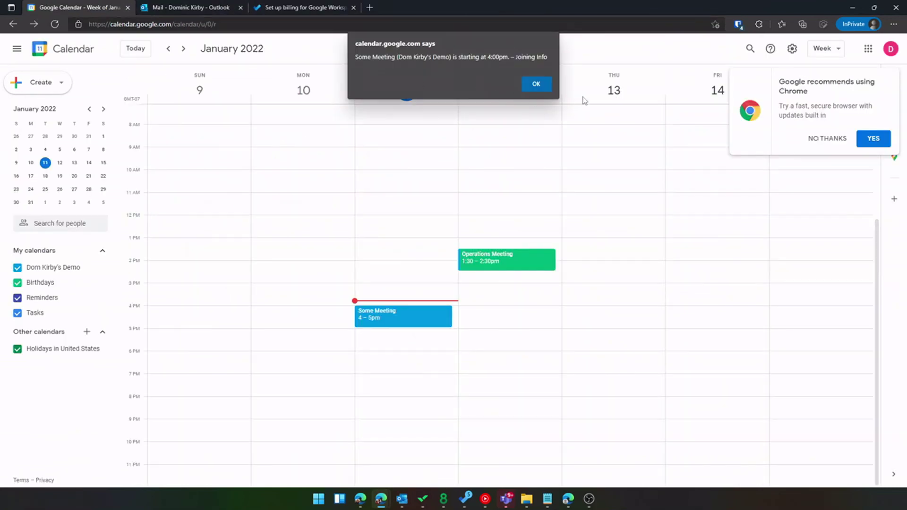
click(532, 85)
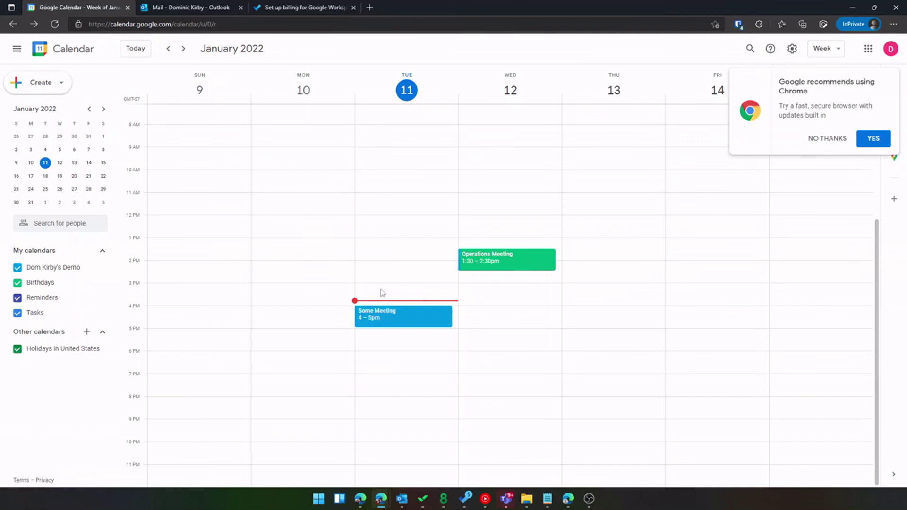
click(390, 325)
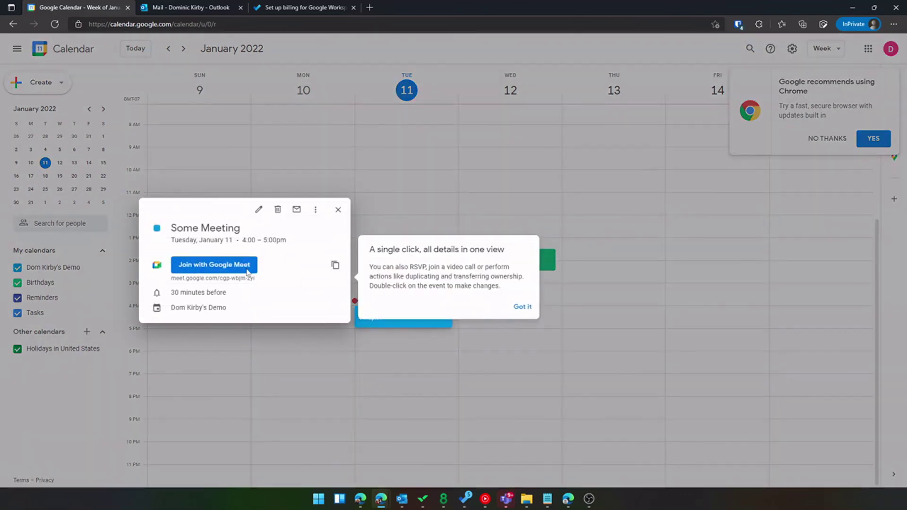
click(523, 307)
click(391, 372)
click(498, 263)
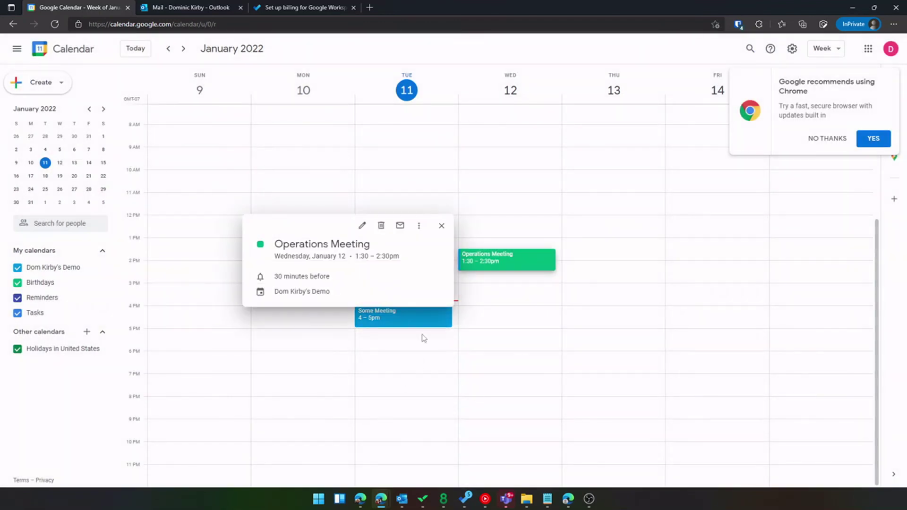
click(606, 344)
Create 'Another Meeting' on Thursday, January 13, 4:30–5:30pm, coloured yellow
click(597, 321)
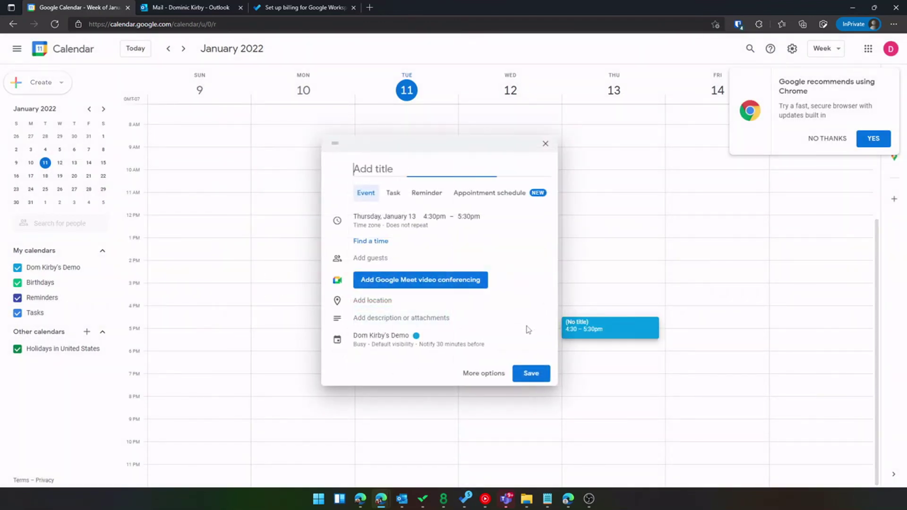
text(Another Meeting)
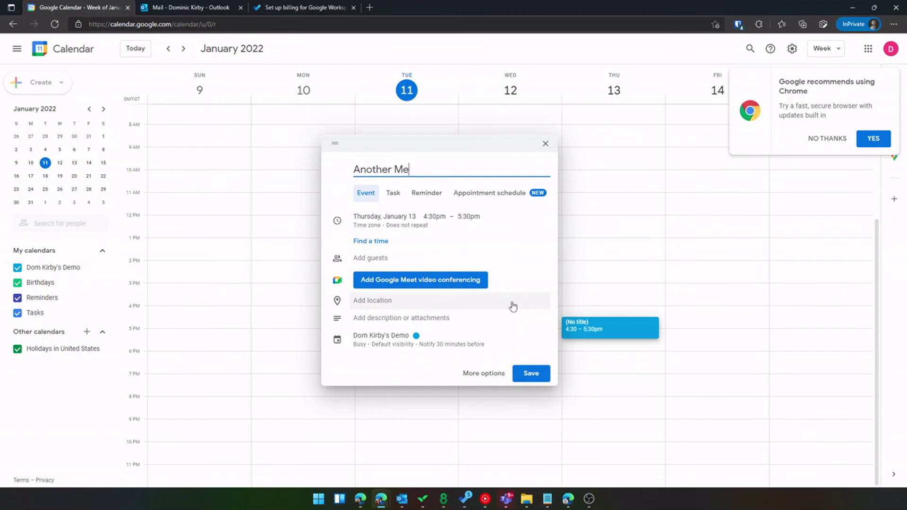
click(531, 373)
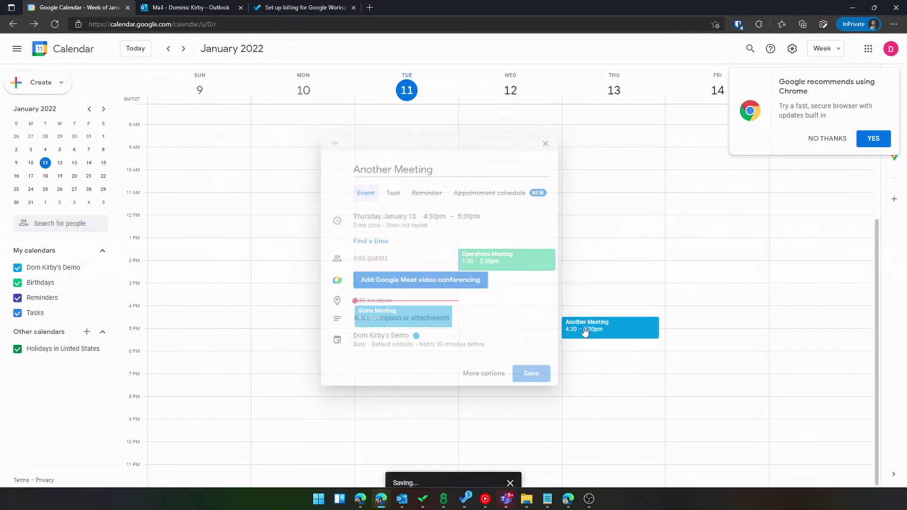
right_click(591, 327)
click(637, 357)
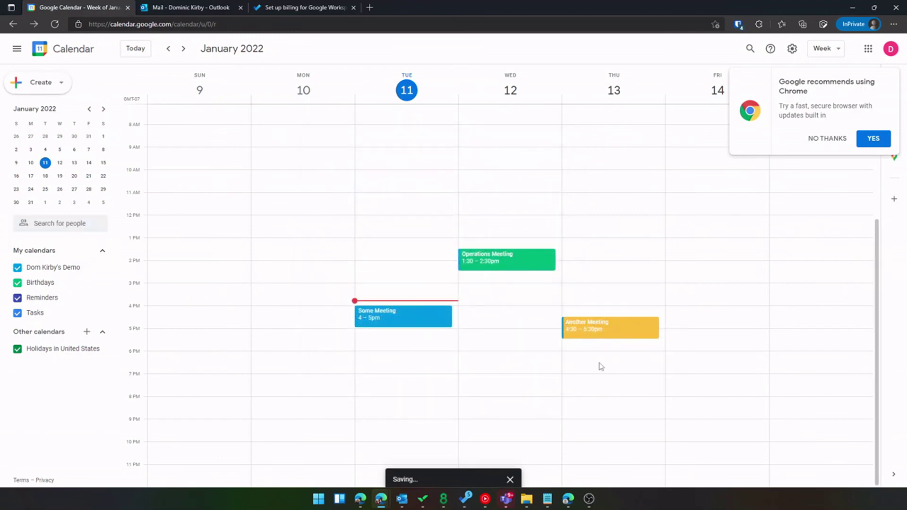
click(216, 9)
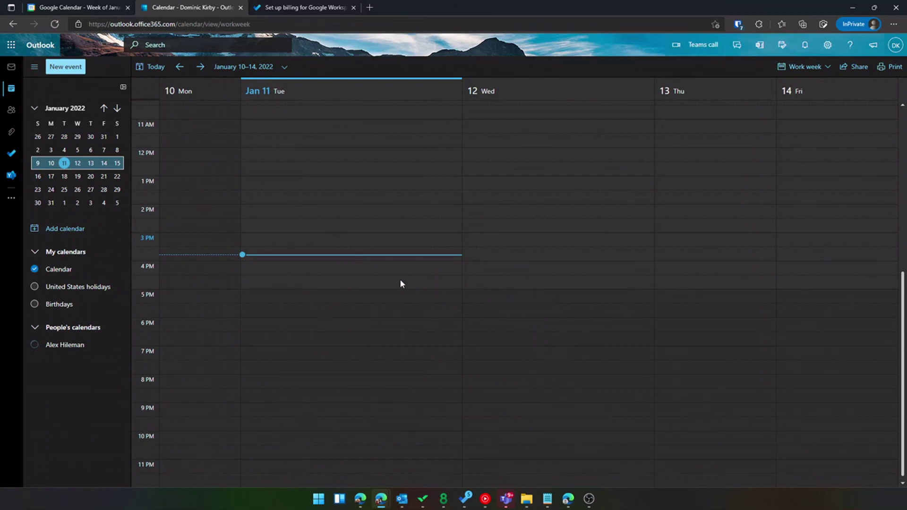
Create 'Operations Meeting' on Wednesday, January 12, 12:30–1:30 PM and categorize it as Operations
scroll(402, 289, up, 2)
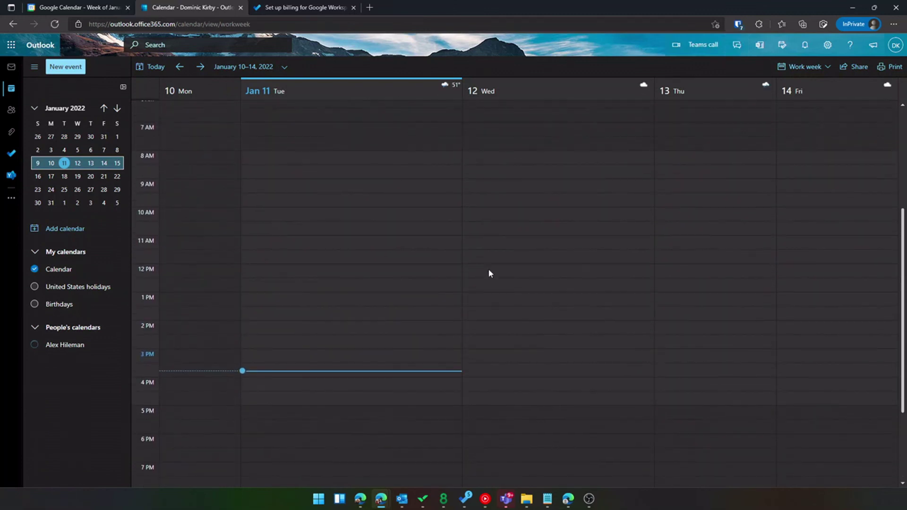
click(506, 293)
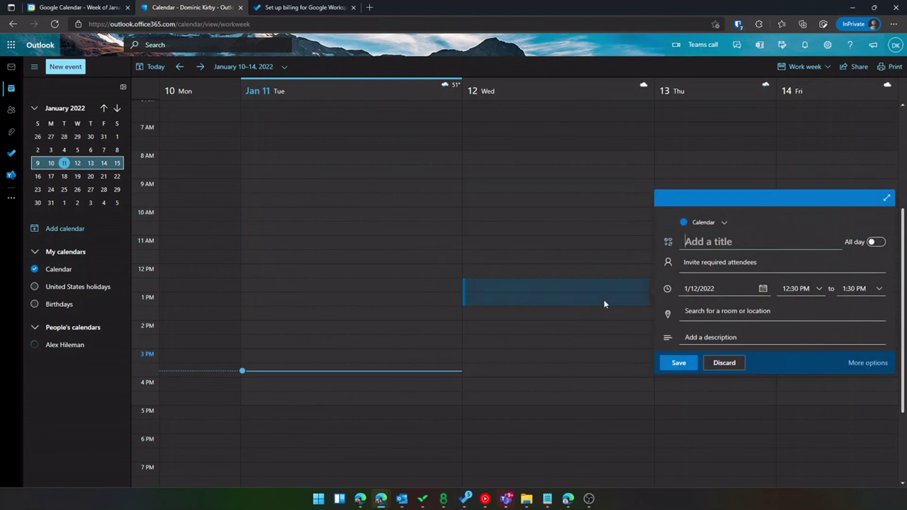
text(Operations Meeting)
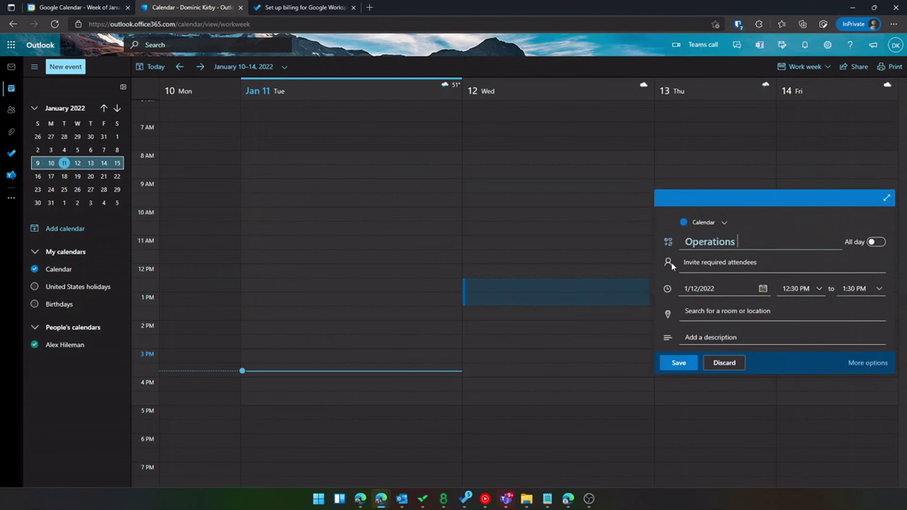
key(Return)
right_click(530, 292)
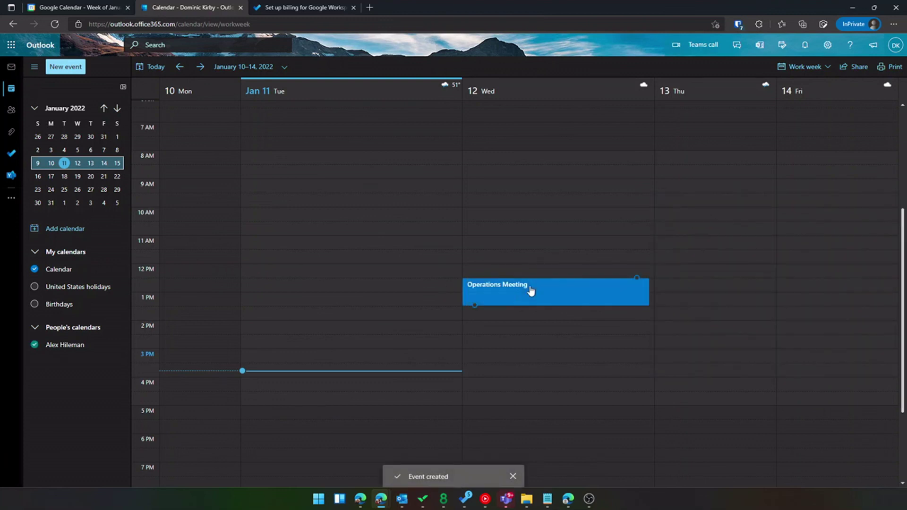
mouse_move(573, 347)
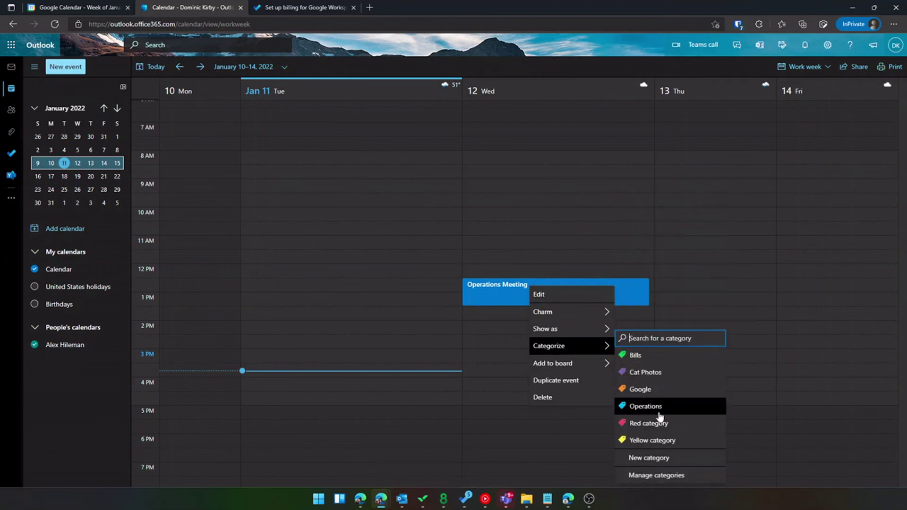
click(654, 408)
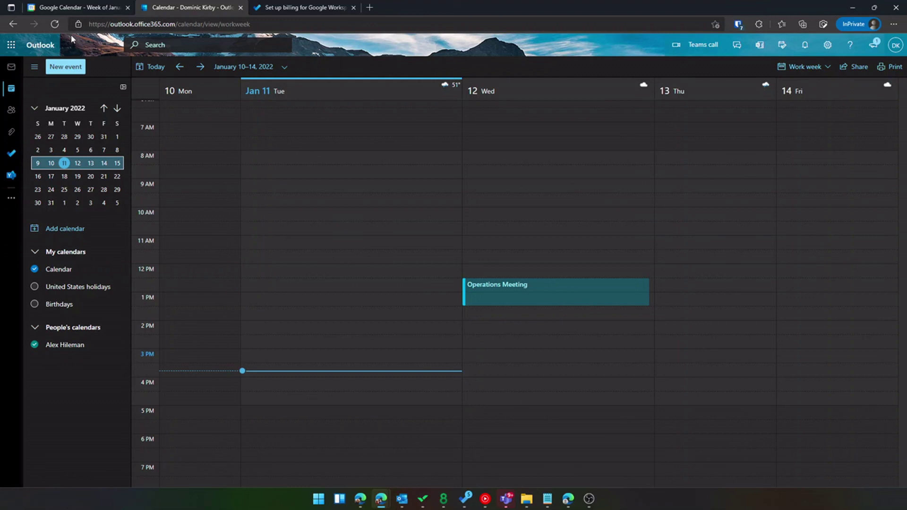
click(39, 48)
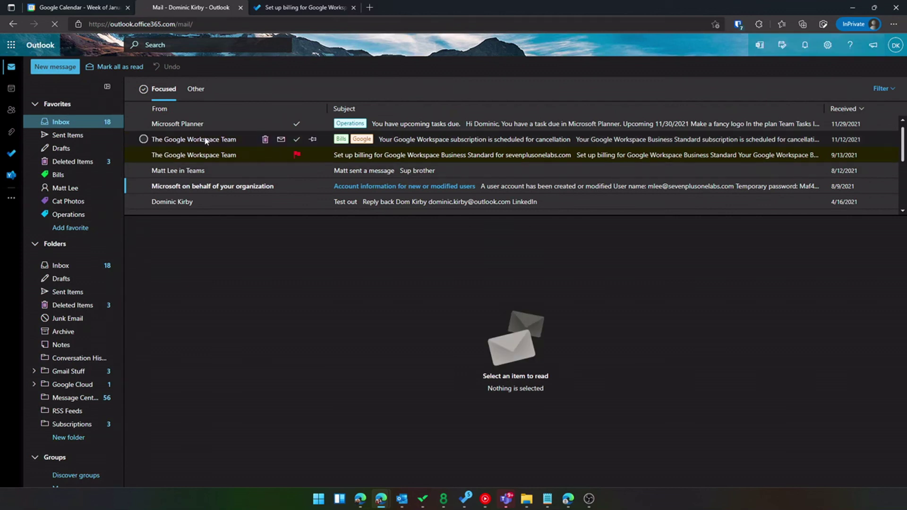
click(69, 214)
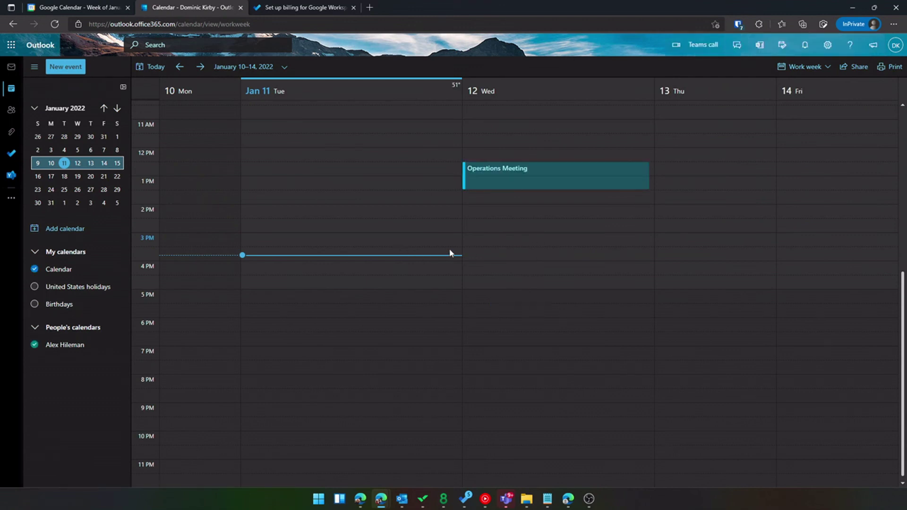
click(521, 236)
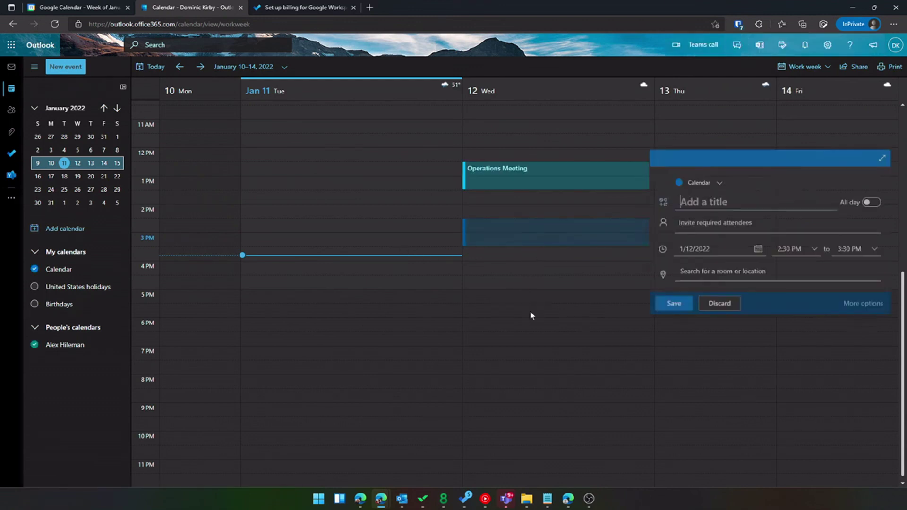
Discard the blank Wednesday 2:30 PM Teams event draft without saving
click(870, 323)
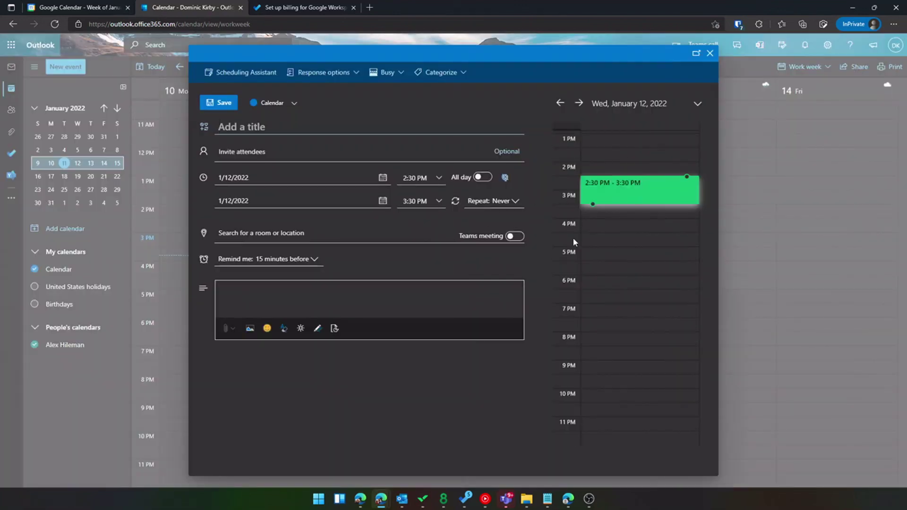
click(514, 236)
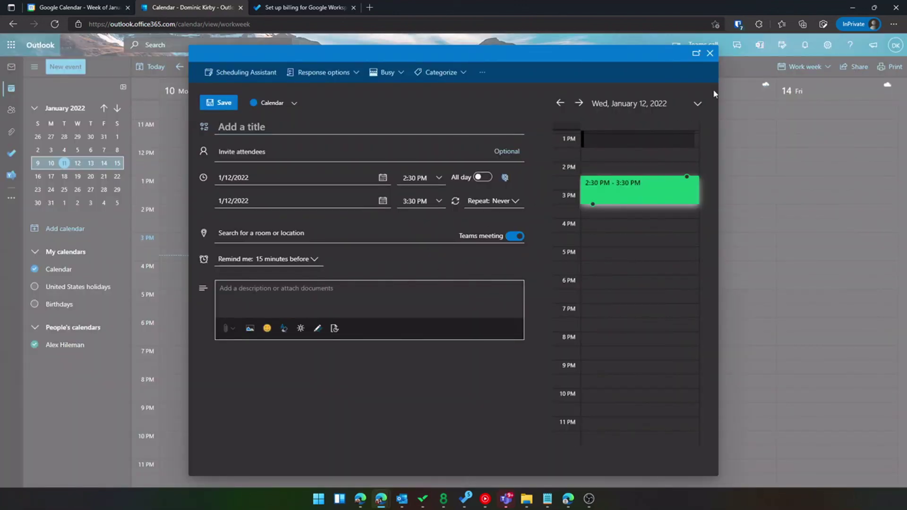
click(710, 53)
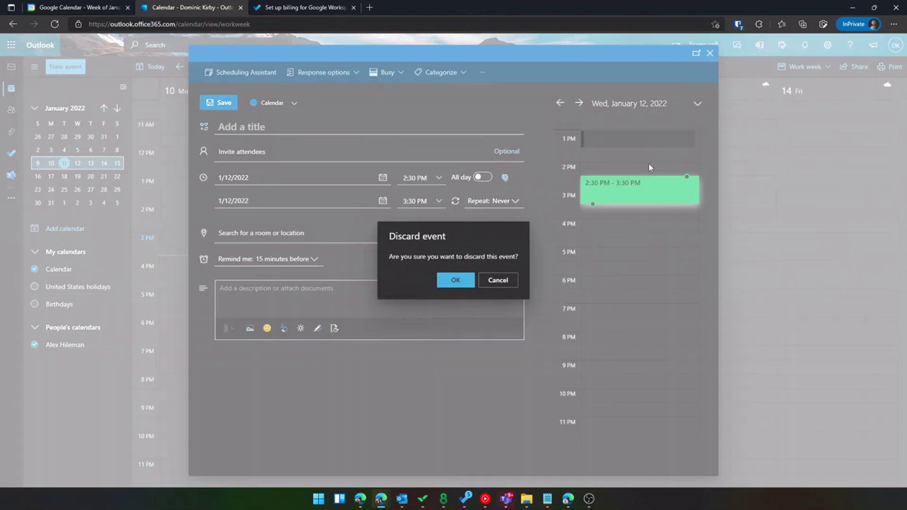
click(455, 280)
click(92, 8)
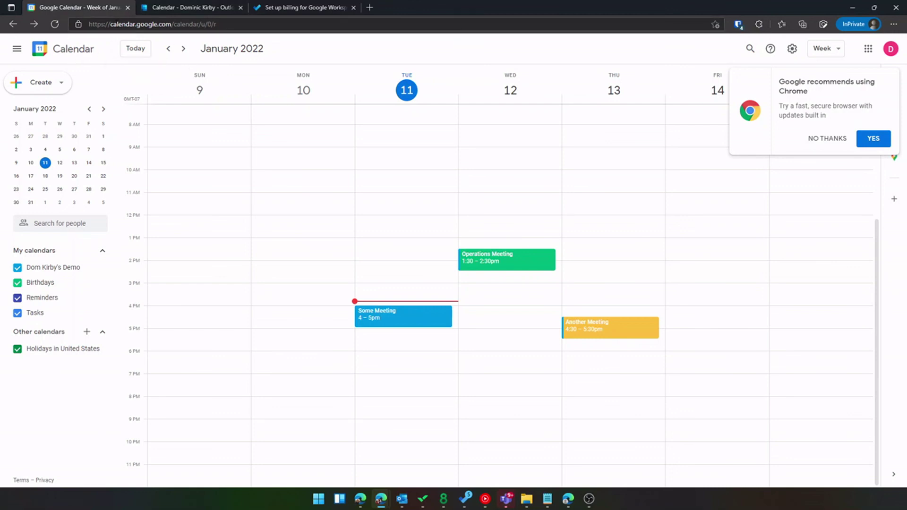
Bring up the Set up billing task, due Friday, January 21, in To Do's Flagged email list
click(213, 7)
click(312, 8)
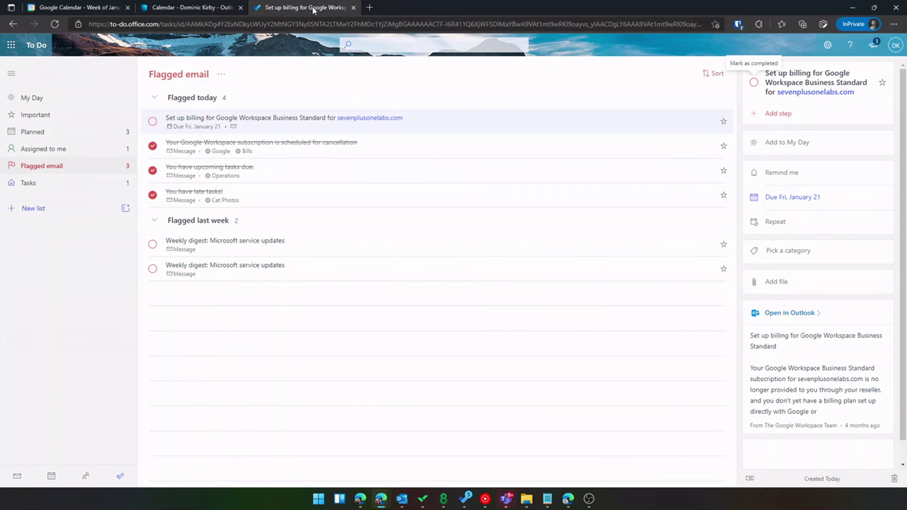